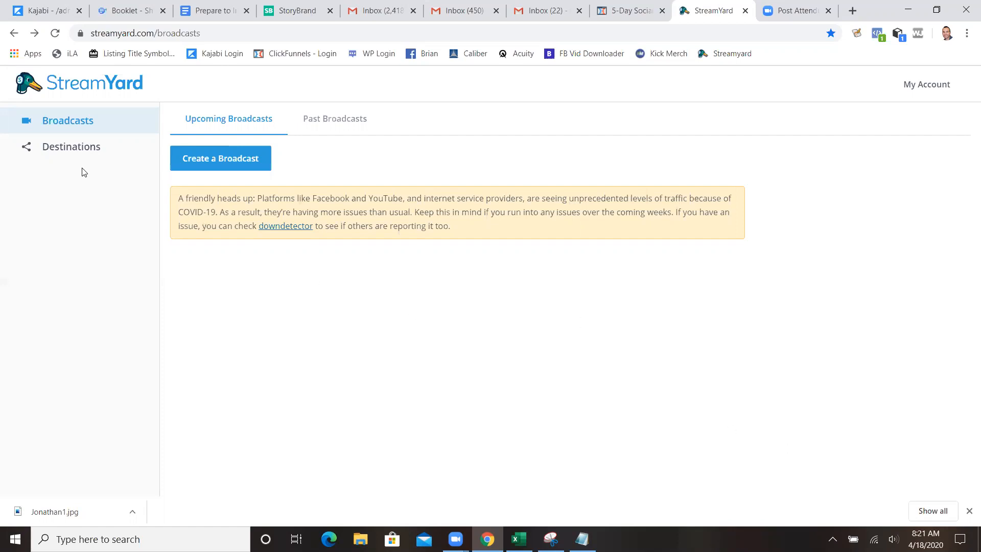
# Review the connected streaming destinations and start creating a new broadcast
pyautogui.click(87, 152)
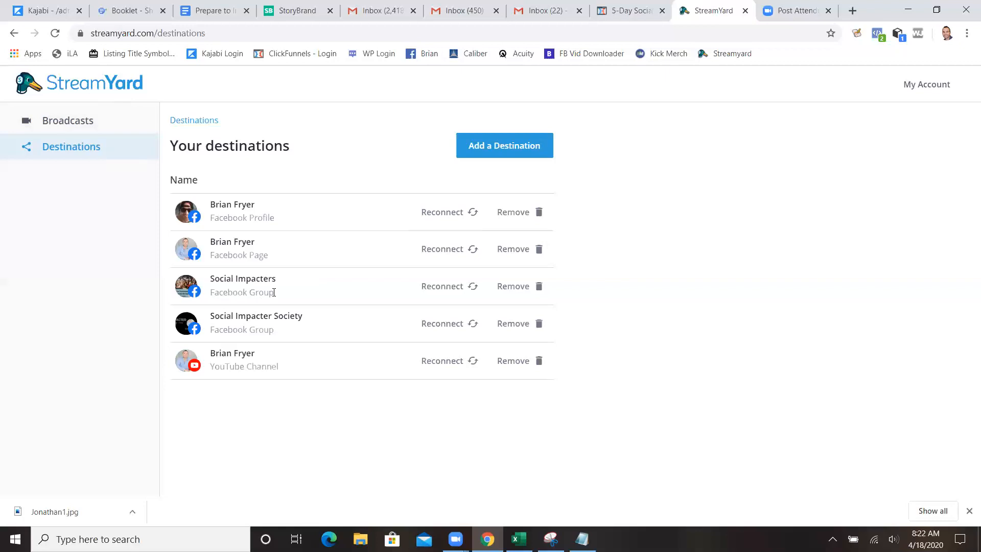
pyautogui.click(80, 124)
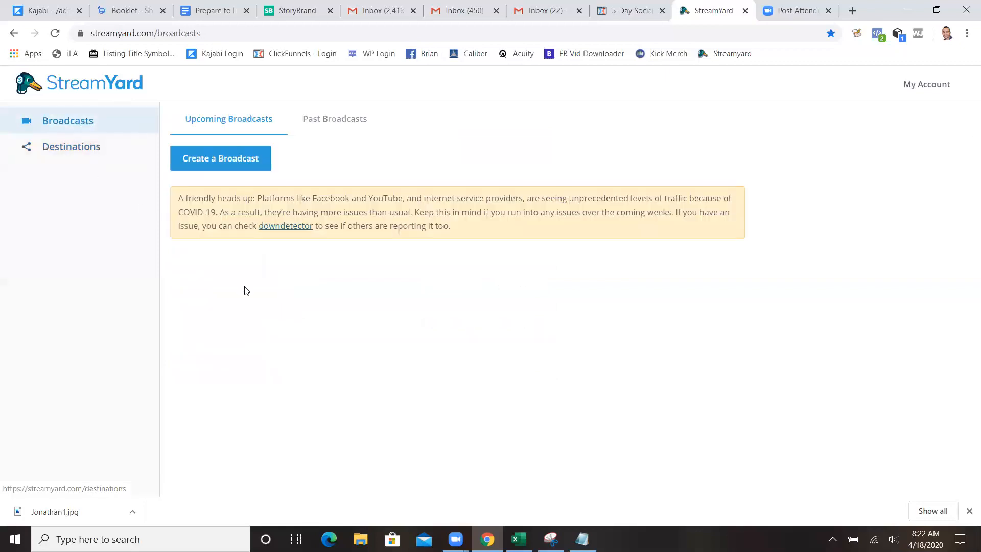
pyautogui.click(237, 160)
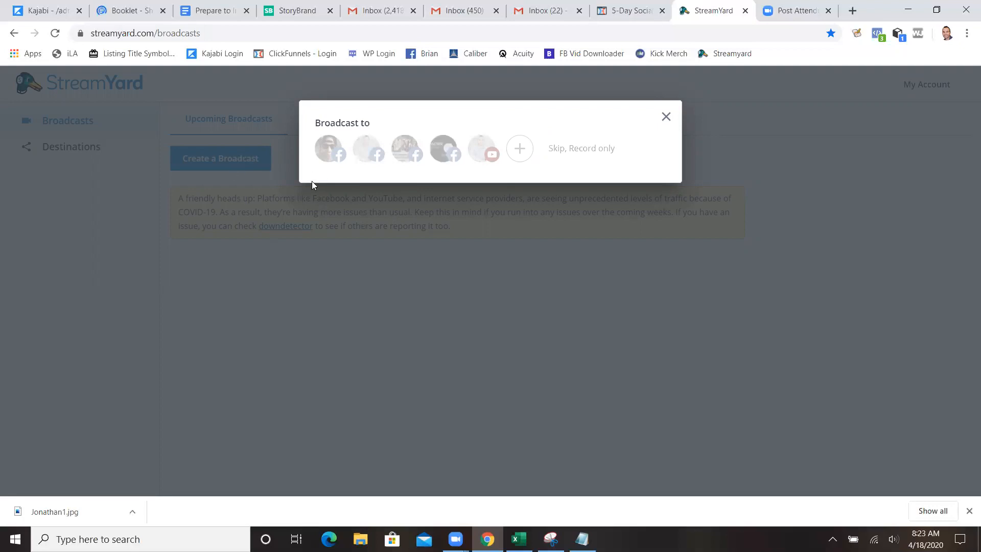
pyautogui.click(330, 156)
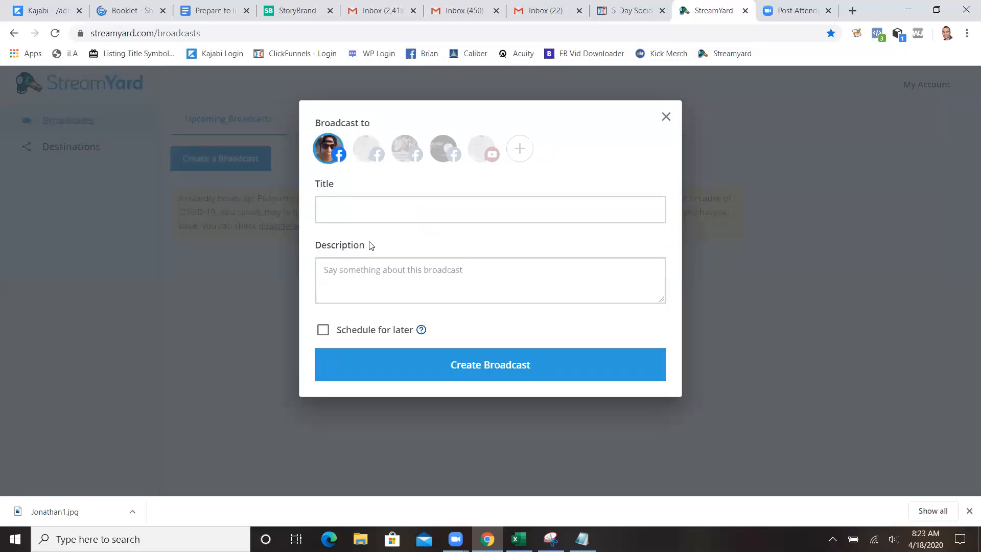
pyautogui.click(330, 159)
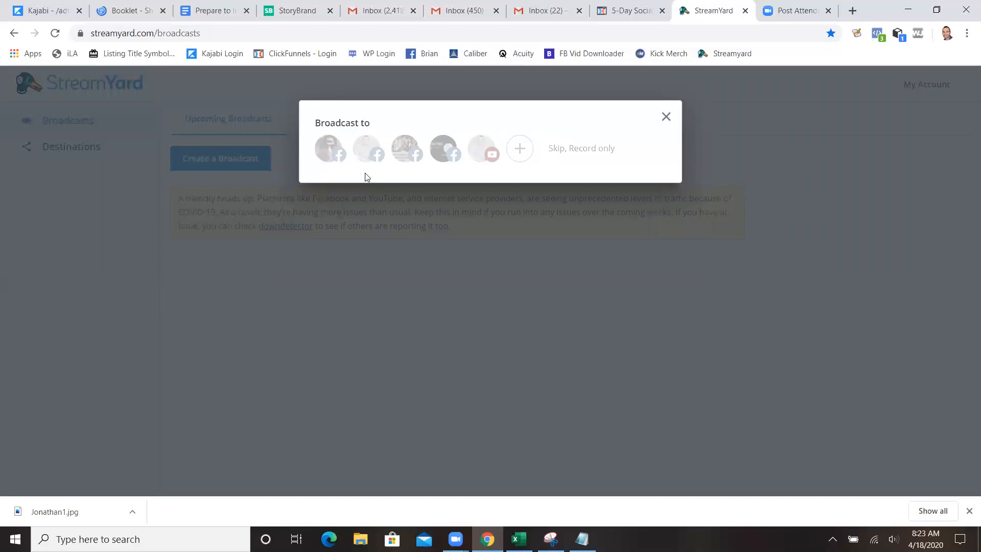
pyautogui.click(329, 155)
pyautogui.click(484, 155)
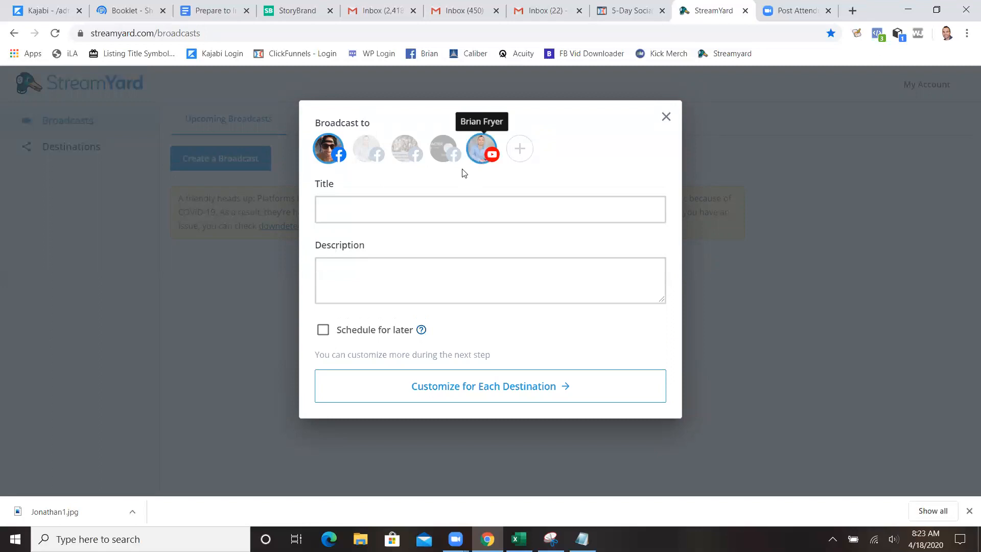
pyautogui.click(360, 147)
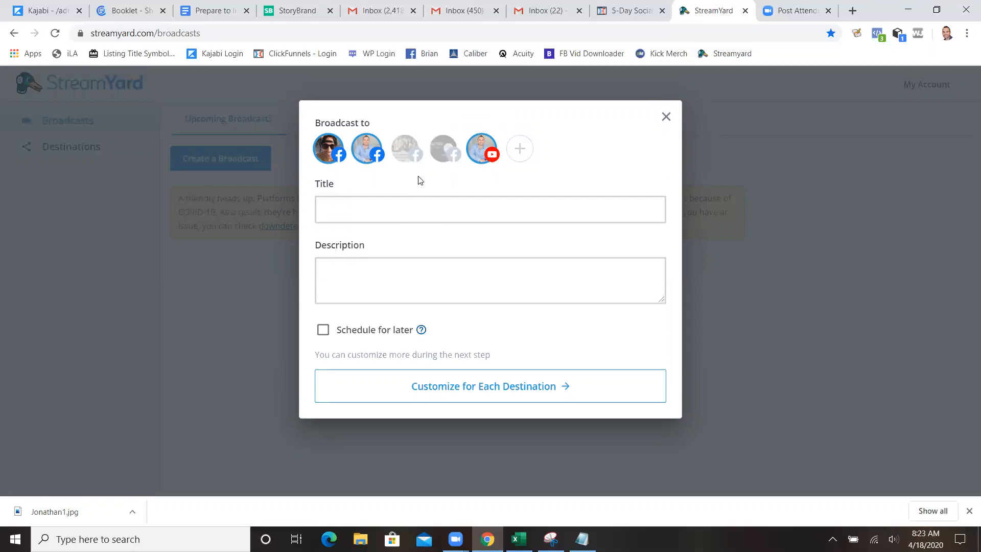
pyautogui.click(384, 158)
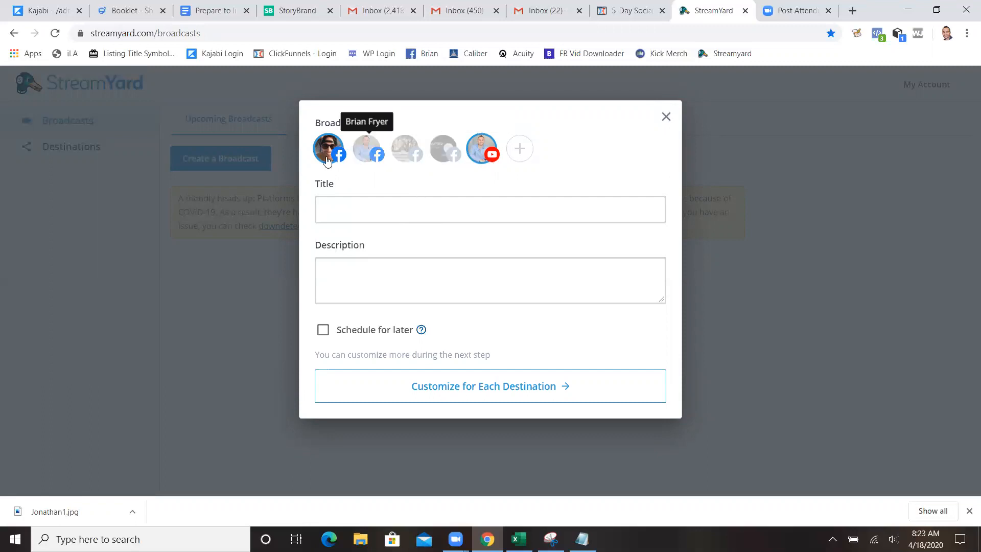
pyautogui.click(330, 152)
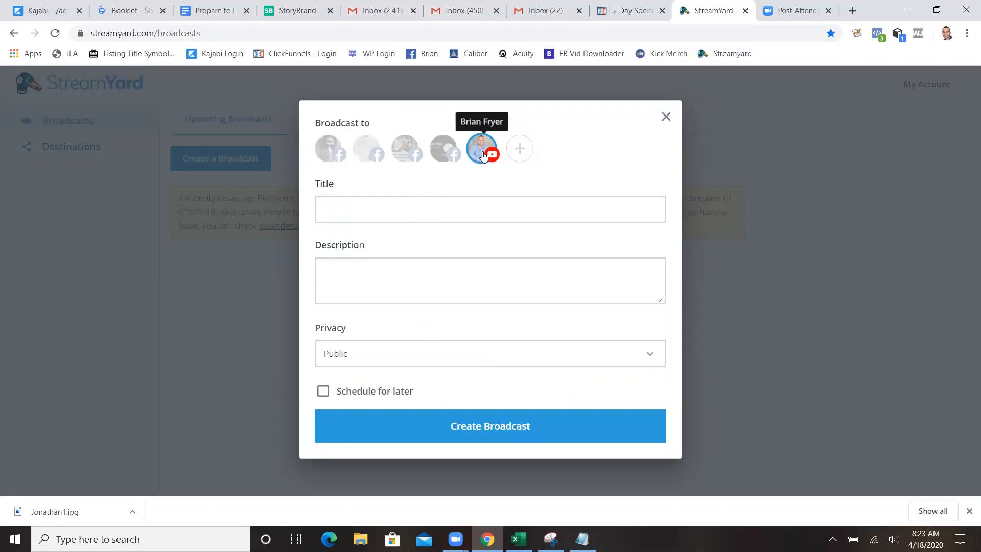
pyautogui.click(470, 164)
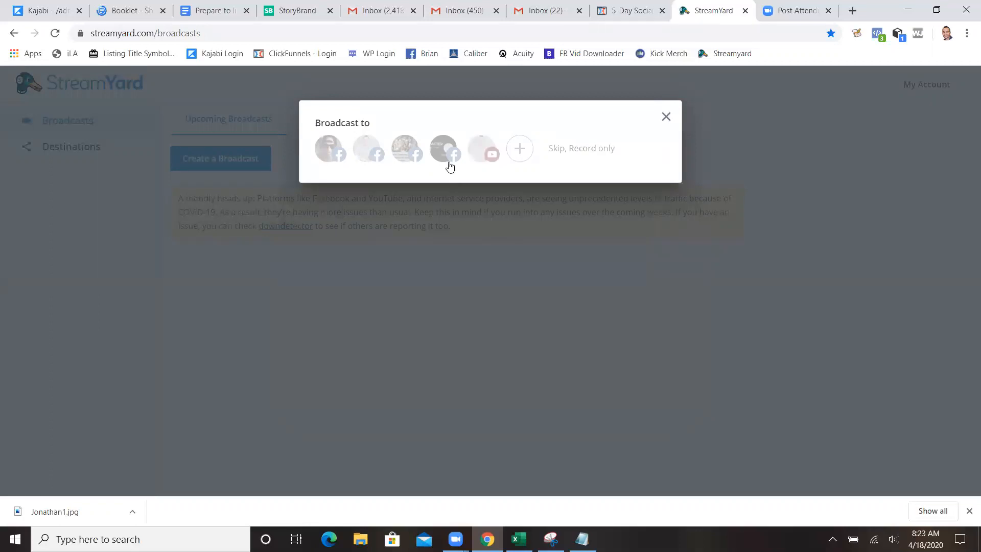
pyautogui.click(408, 156)
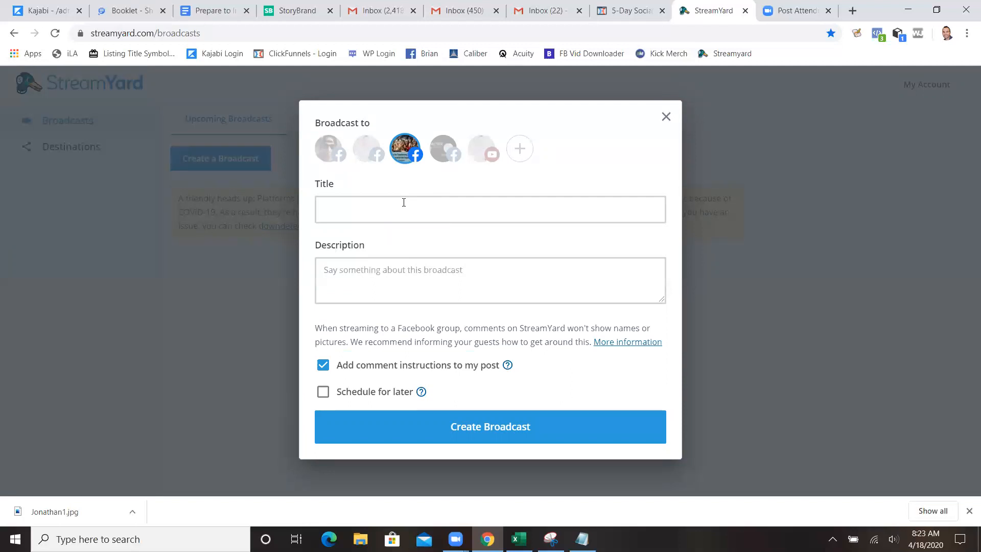
pyautogui.click(410, 157)
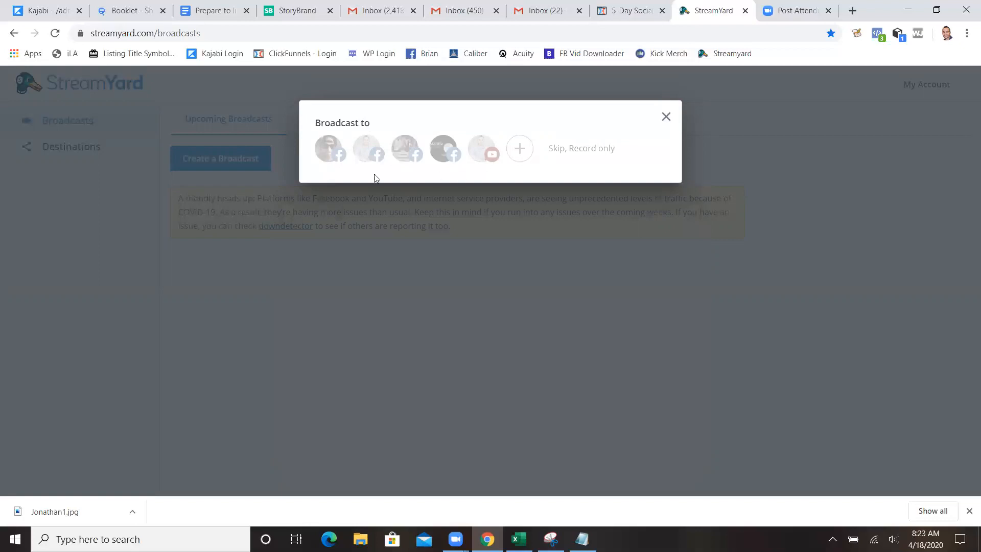
# Choose the Facebook Page as the broadcast destination and enter the title "Example" and description "Example description"
pyautogui.click(370, 155)
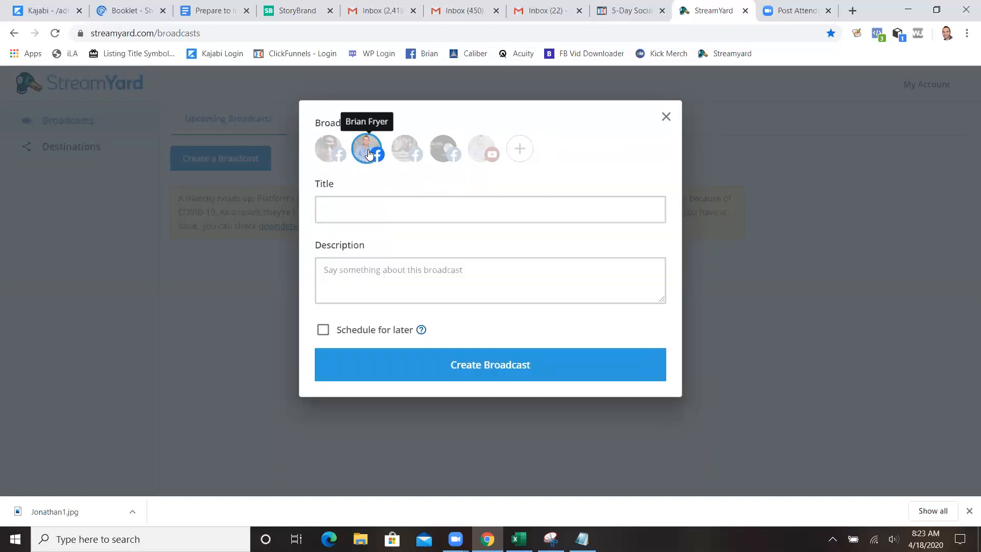
pyautogui.click(376, 206)
pyautogui.write('Example')
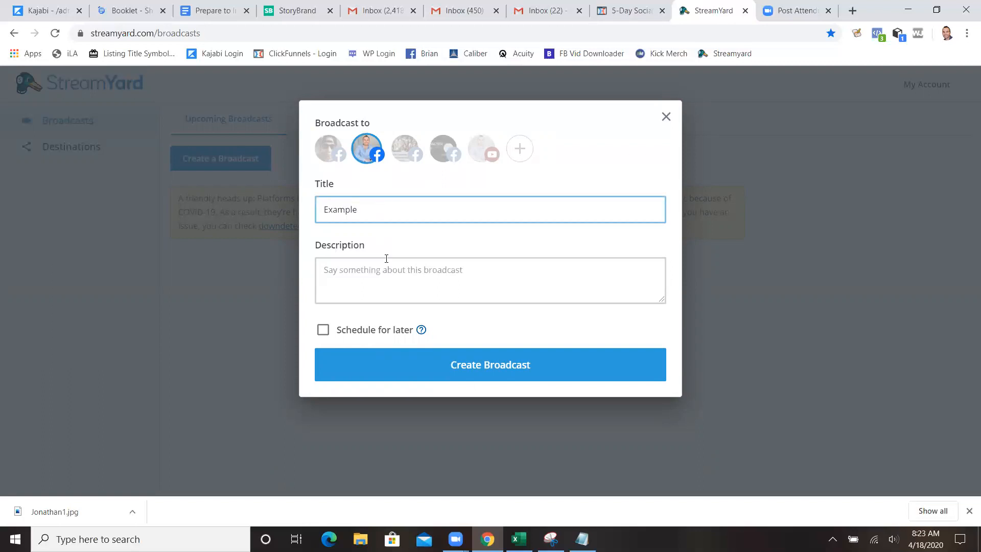
pyautogui.click(381, 266)
pyautogui.write('Example descrption')
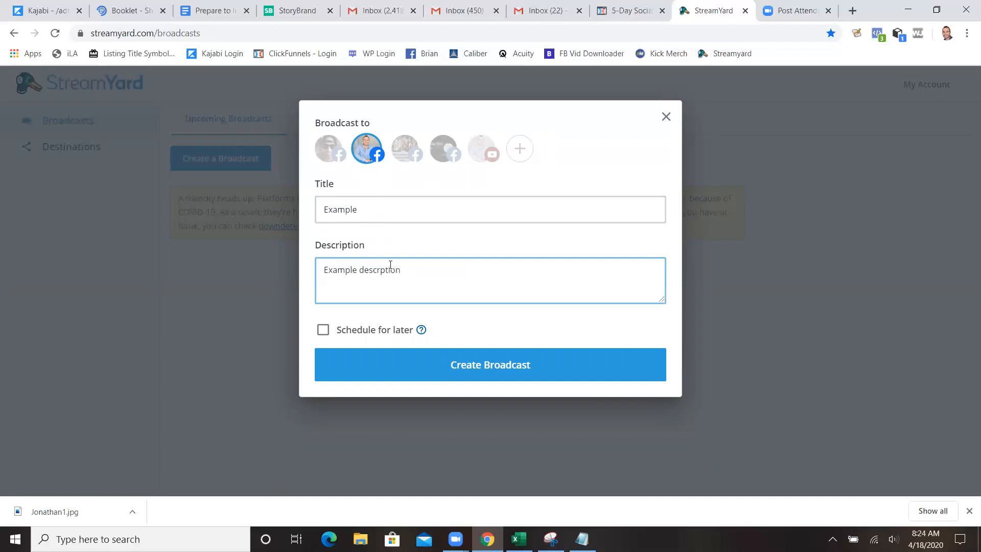
pyautogui.click(390, 267)
pyautogui.write('i')
# Enable scheduling for later and upload the Social Impacter Society interview graphic from Downloads as the thumbnail, keeping its full crop
pyautogui.click(323, 332)
pyautogui.scroll(-1, 511, 278)
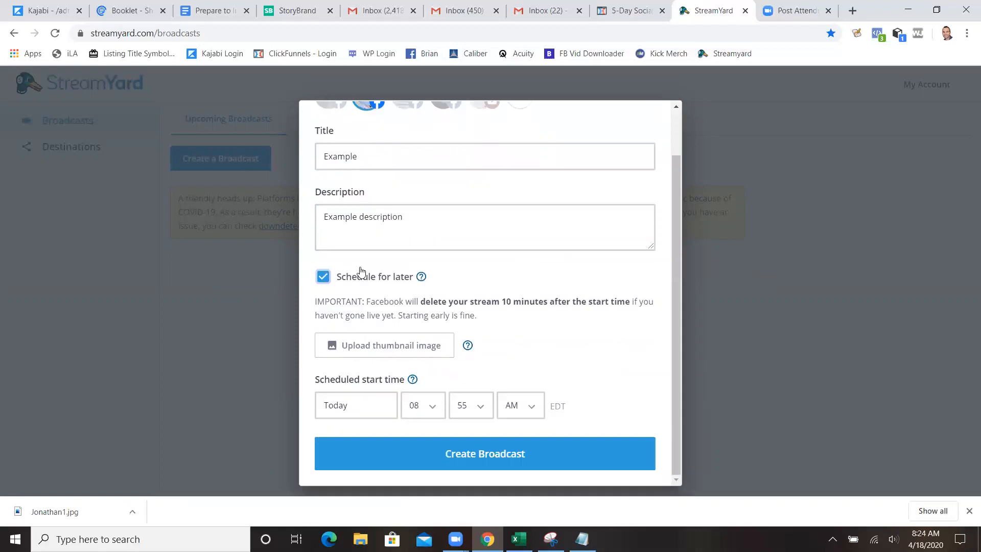
pyautogui.click(379, 348)
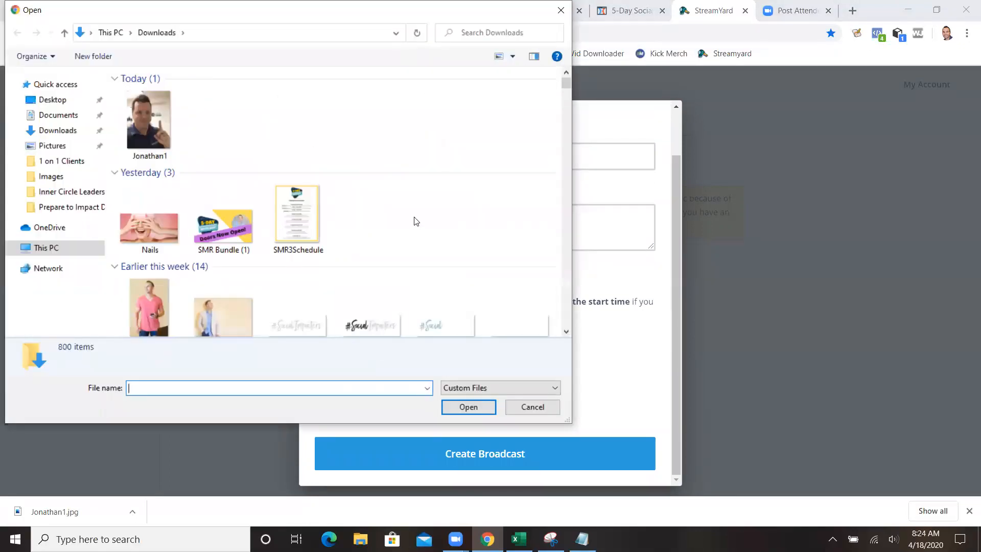
pyautogui.scroll(-3, 414, 223)
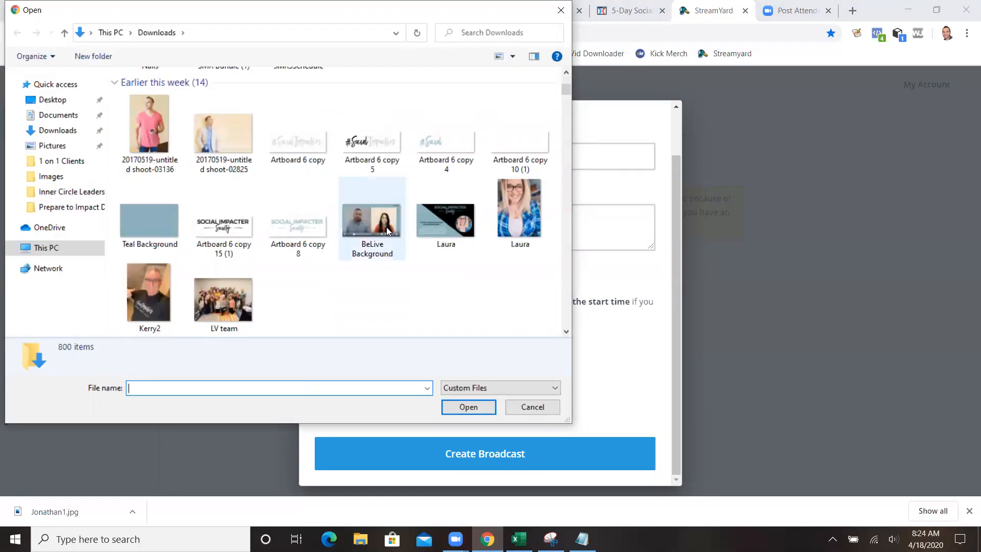
pyautogui.doubleClick(445, 223)
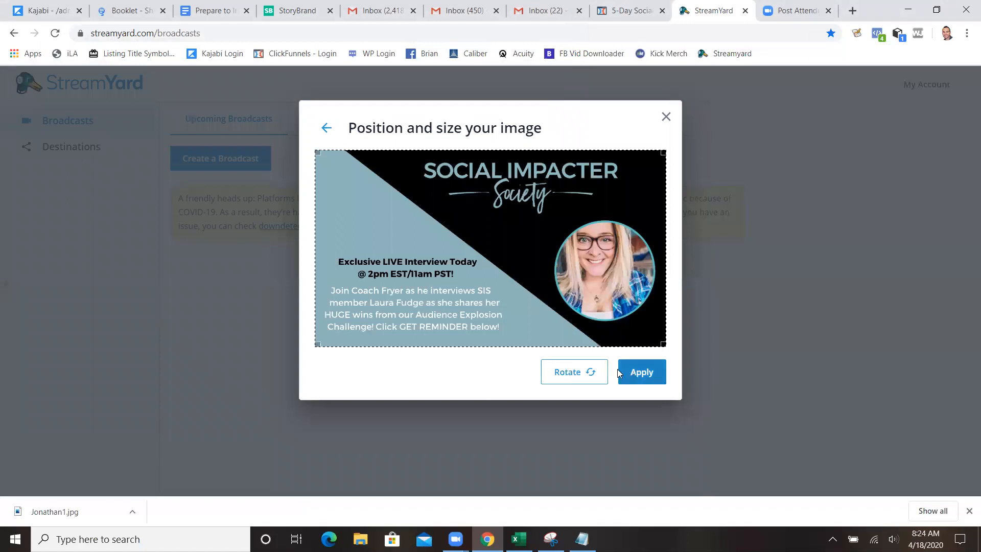
pyautogui.click(634, 373)
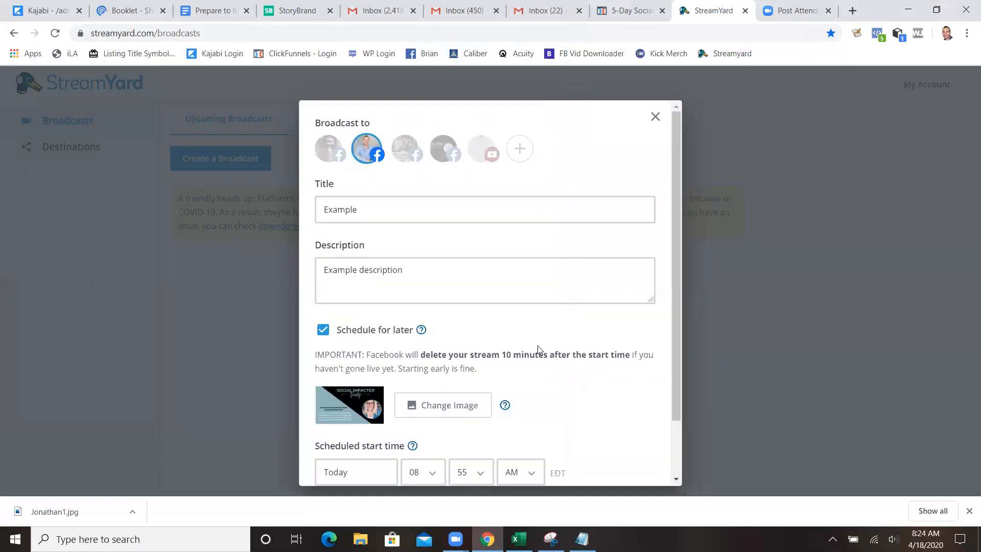
pyautogui.scroll(-2, 538, 349)
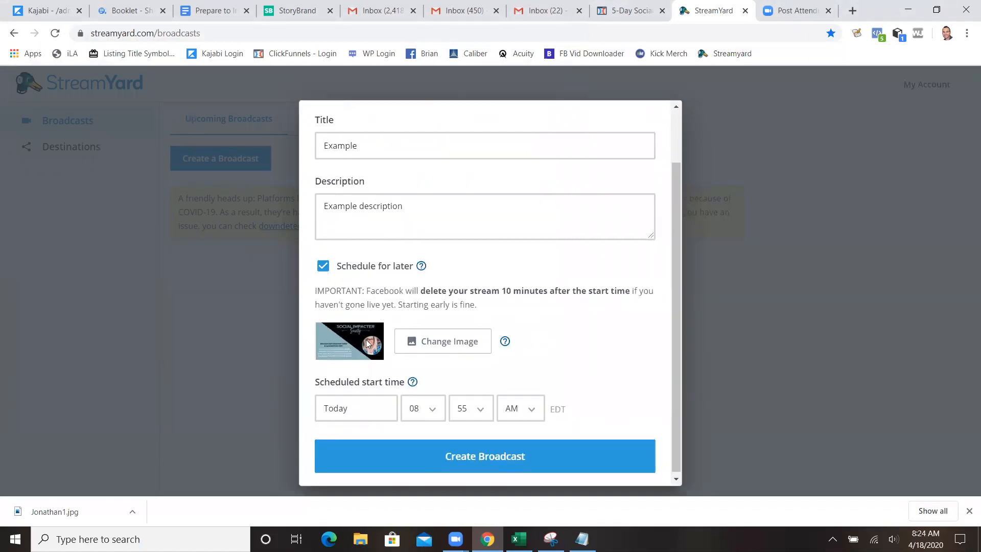
# Open canva.com in a new browser tab
pyautogui.click(852, 11)
pyautogui.write('canva.com')
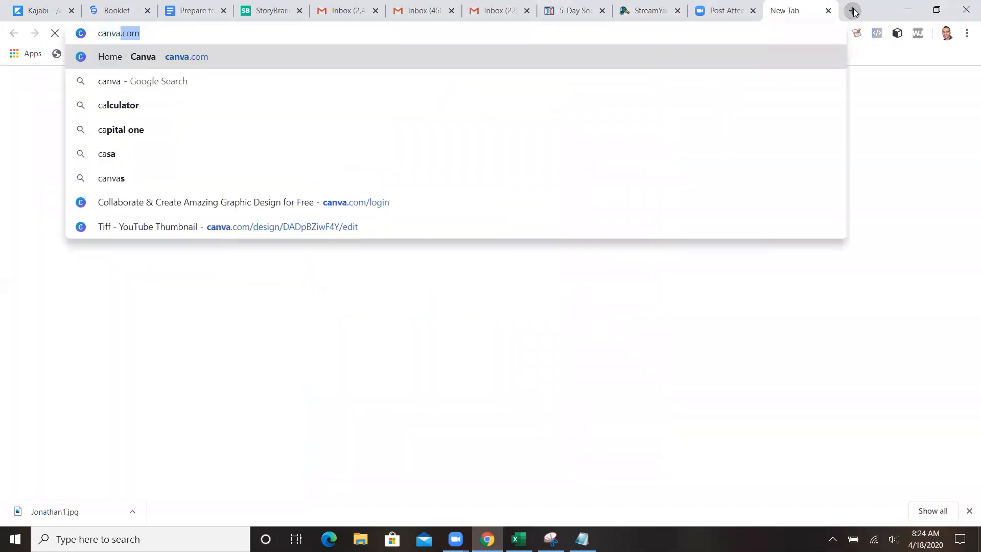
pyautogui.press('Return')
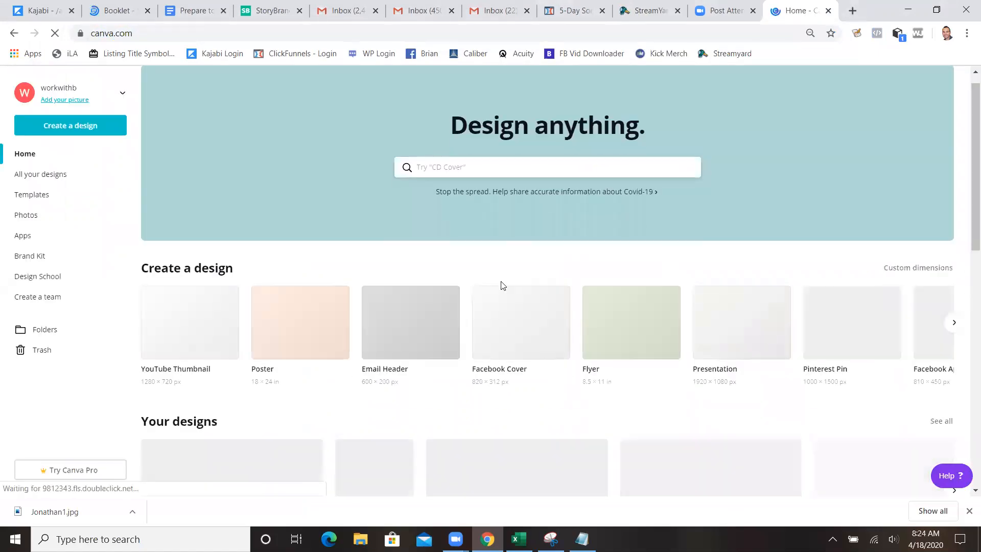
# Look through the existing designs and templates, and create a blank YouTube Thumbnail design of 1280 × 720 px
pyautogui.scroll(-3, 427, 329)
pyautogui.scroll(-1, 301, 368)
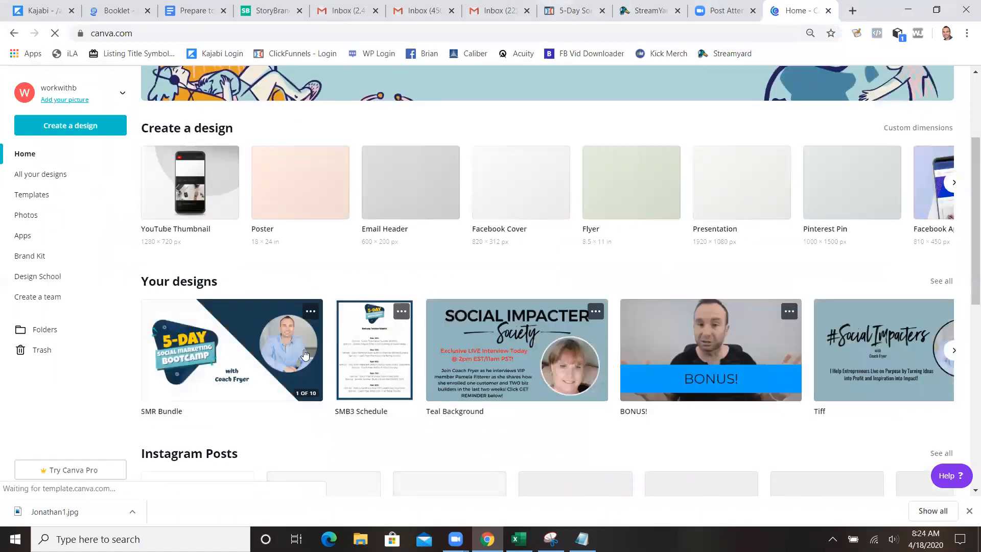
pyautogui.scroll(-1, 500, 324)
pyautogui.scroll(-5, 500, 323)
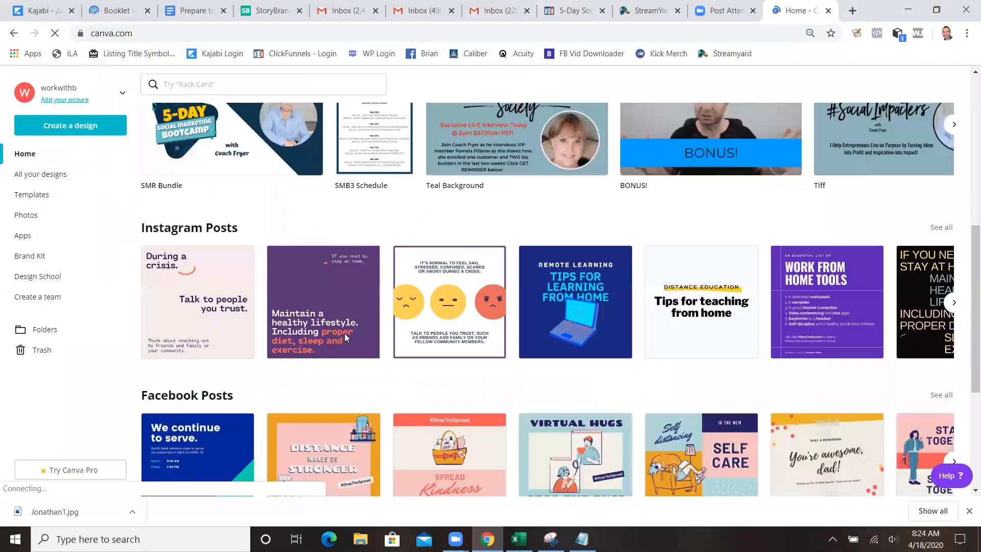
pyautogui.scroll(-2, 326, 312)
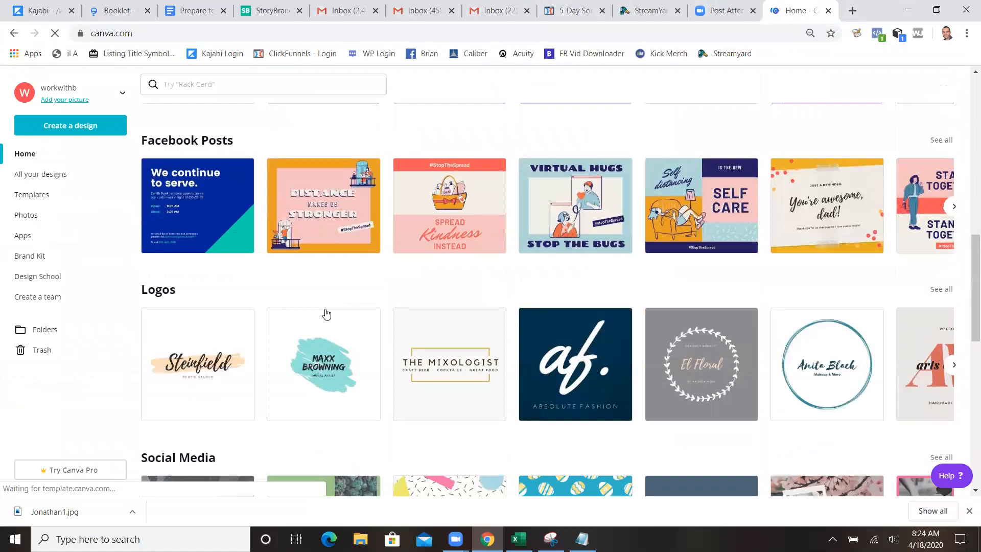
pyautogui.scroll(2, 326, 312)
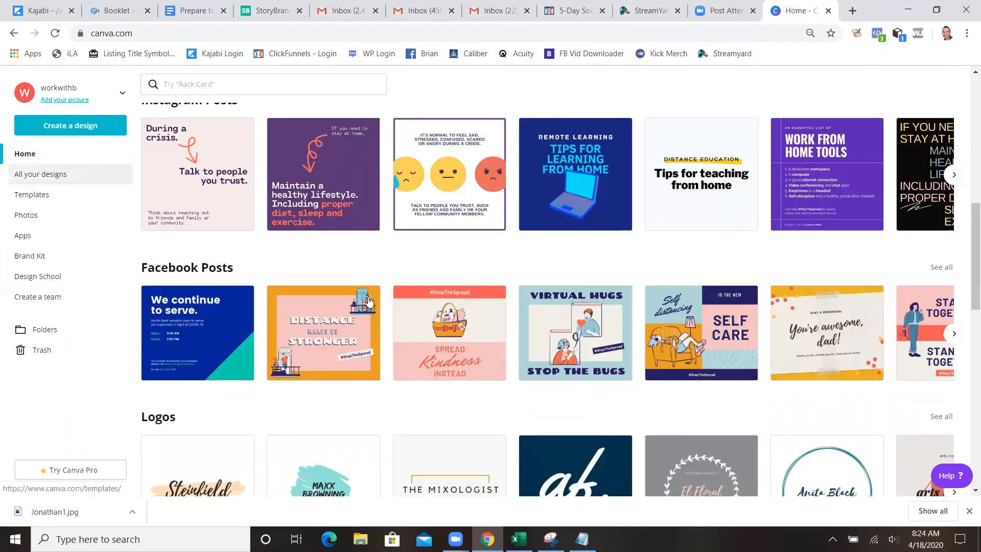
pyautogui.scroll(3, 369, 300)
pyautogui.scroll(1, 259, 291)
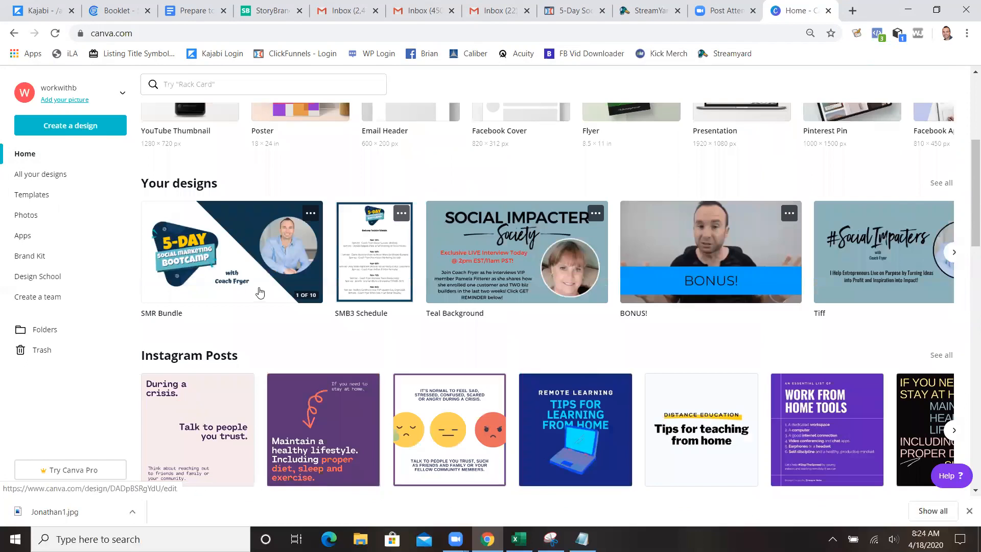
pyautogui.scroll(2, 259, 293)
pyautogui.scroll(1, 259, 294)
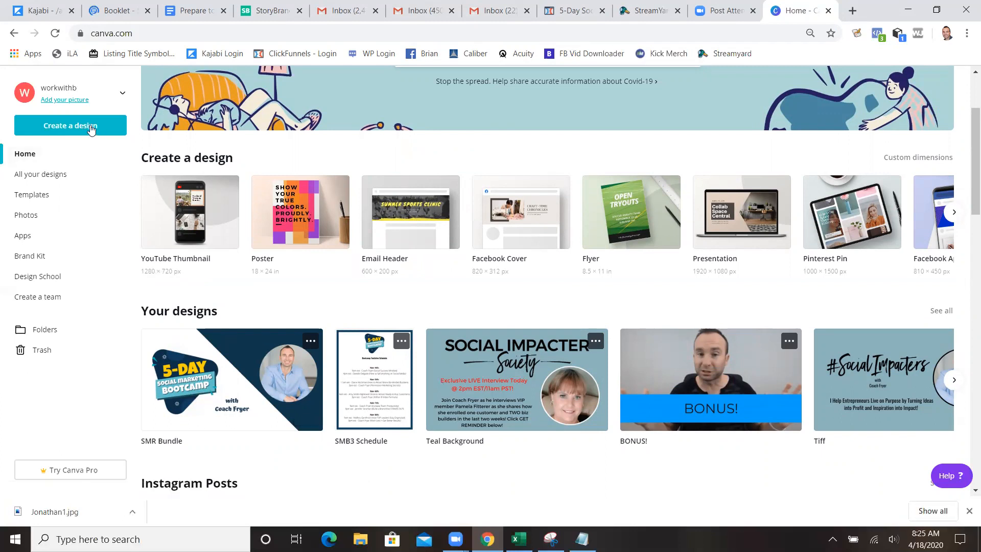
pyautogui.click(201, 230)
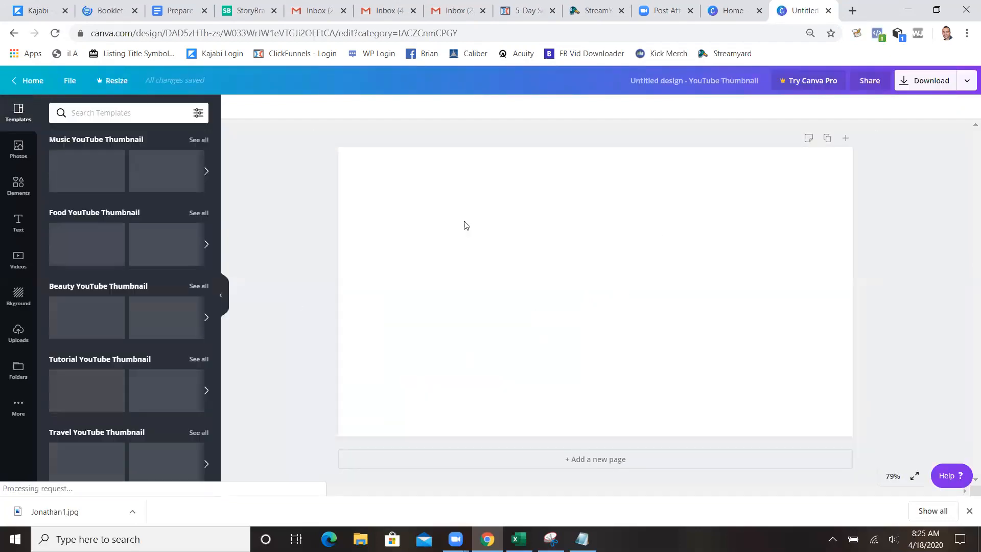
# Return to the StreamYard broadcast form, set the scheduled start to Apr 19, 2020 at 02:00 PM, and create the broadcast
pyautogui.click(595, 11)
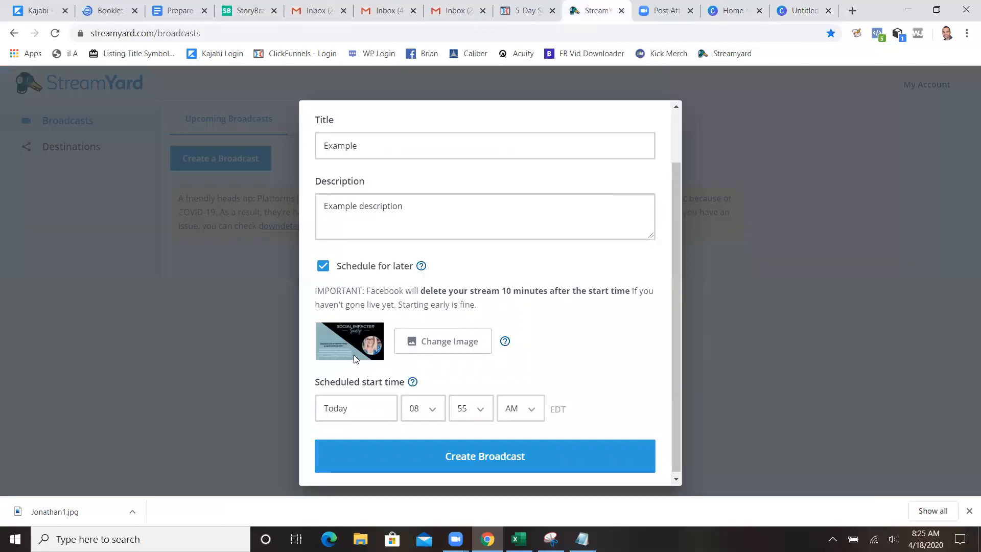
pyautogui.scroll(-1, 606, 284)
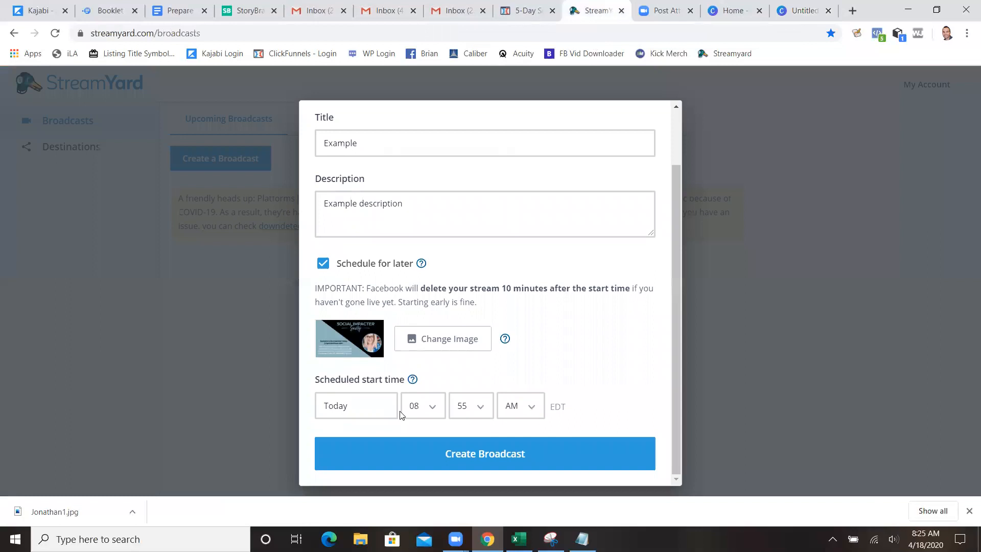
pyautogui.click(370, 407)
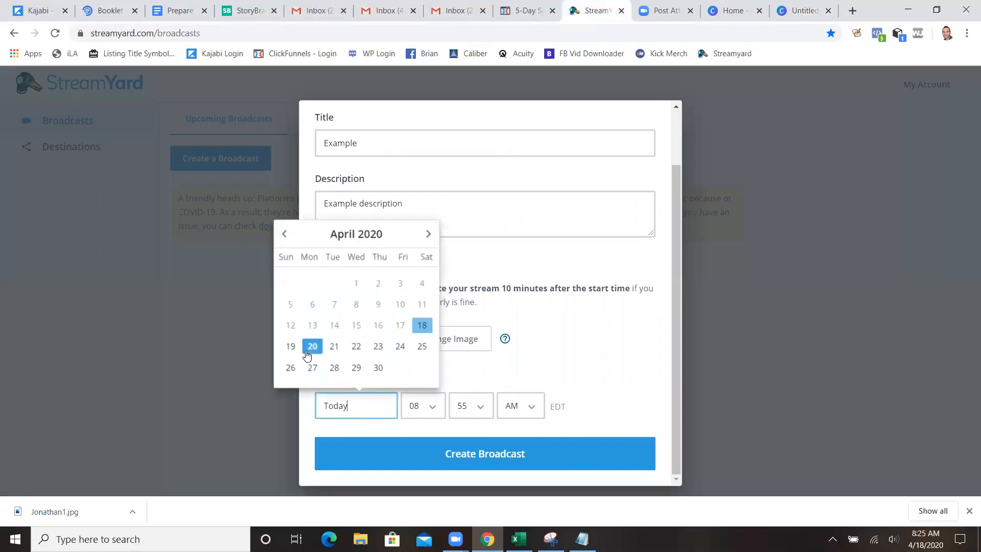
pyautogui.click(292, 346)
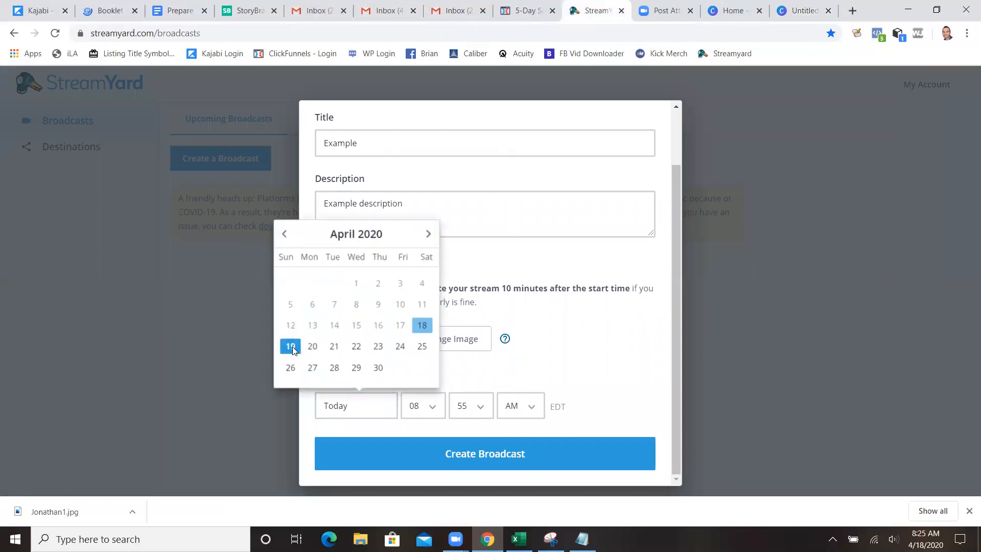
pyautogui.click(430, 407)
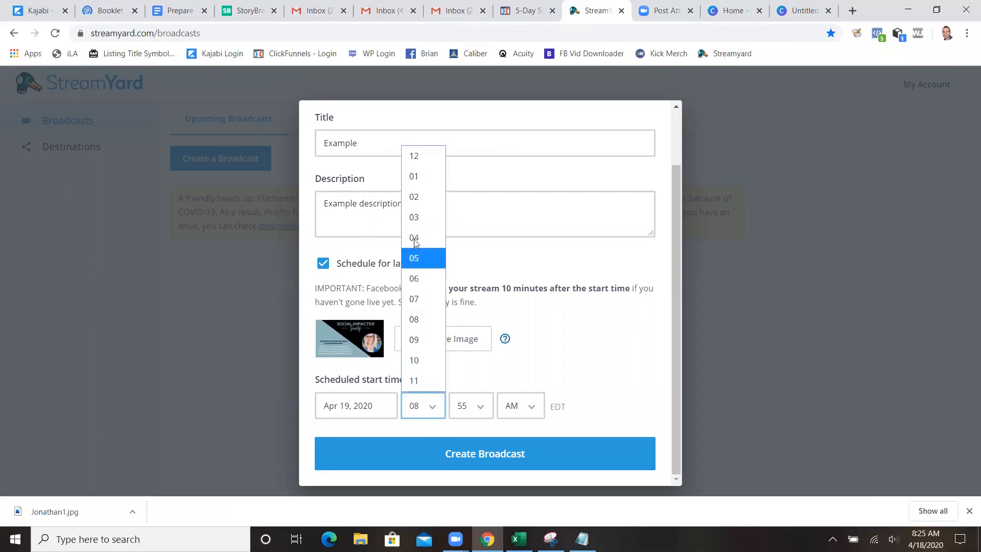
pyautogui.click(423, 195)
pyautogui.click(519, 406)
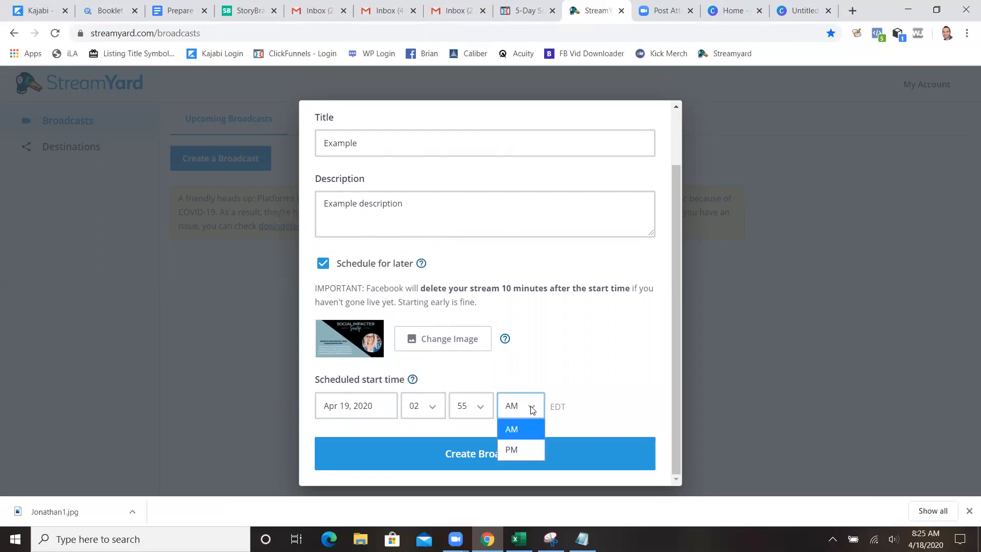
pyautogui.click(526, 448)
pyautogui.click(481, 407)
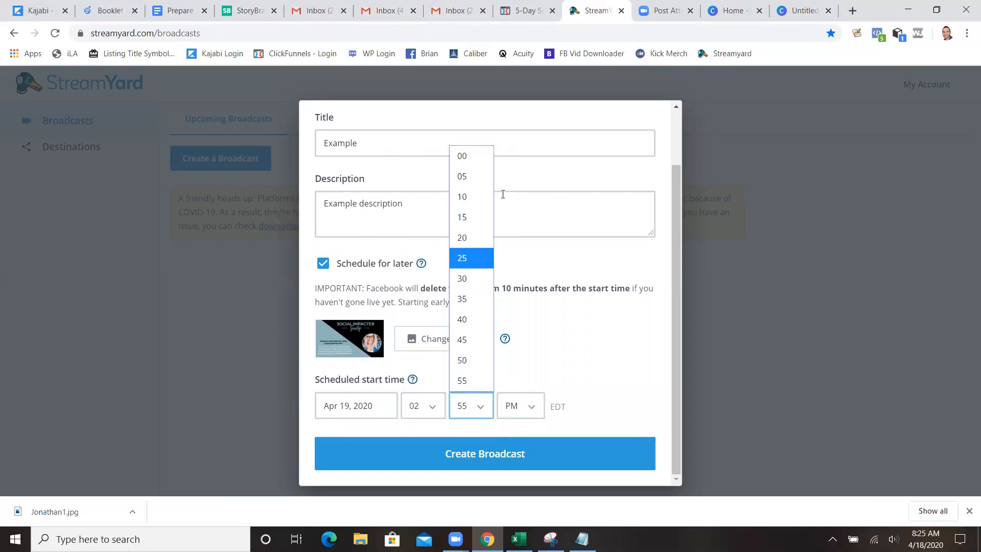
pyautogui.click(474, 156)
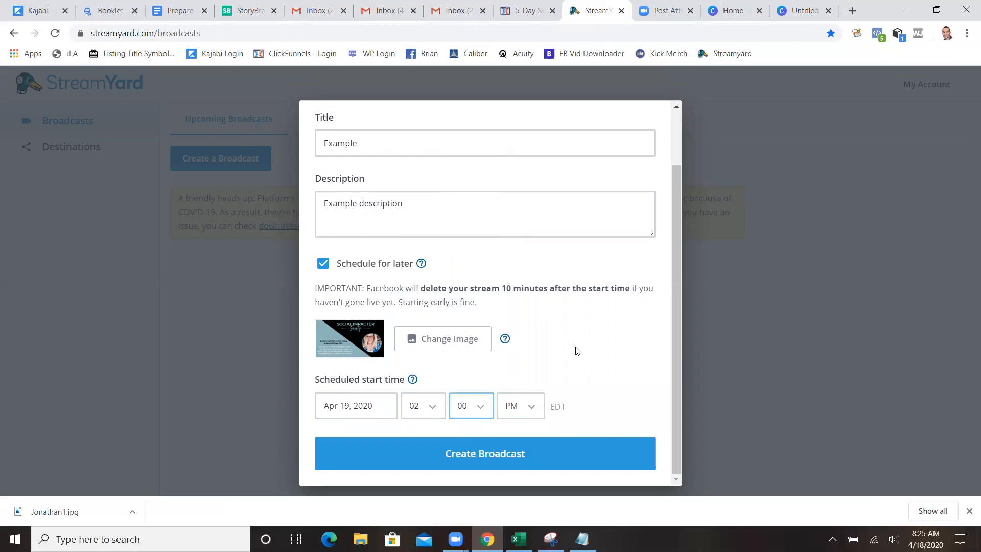
pyautogui.click(488, 458)
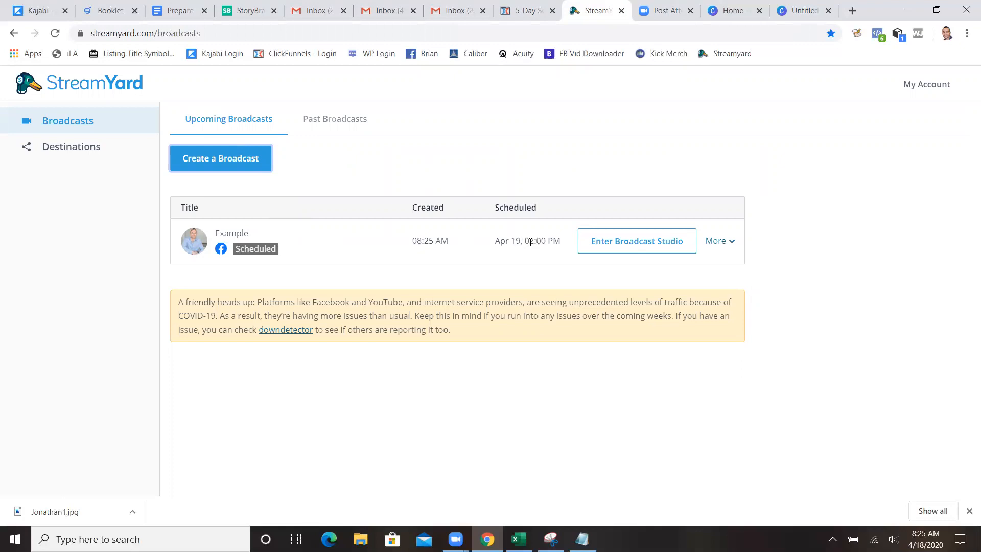
# Look at the guest invite link for the Example broadcast, then close it
pyautogui.click(730, 242)
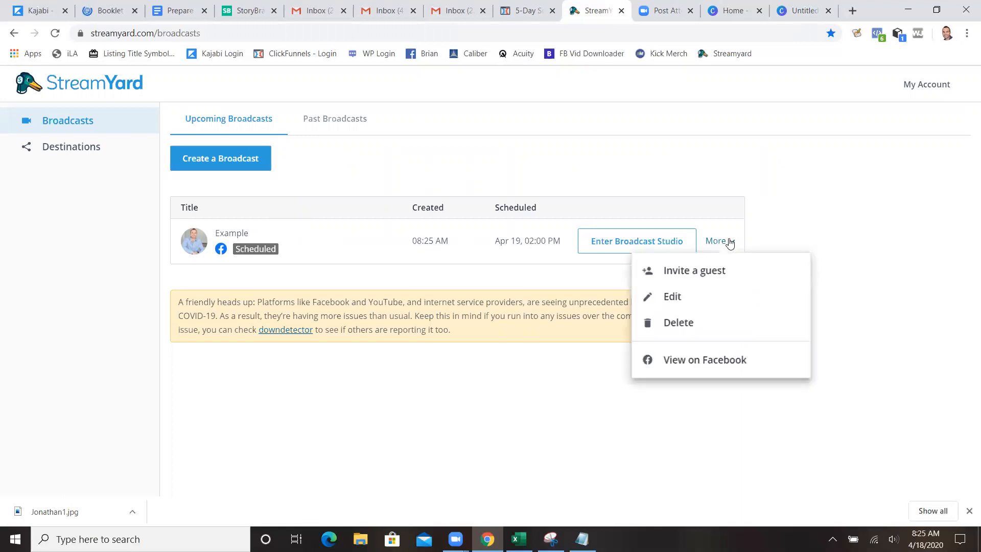
pyautogui.click(773, 222)
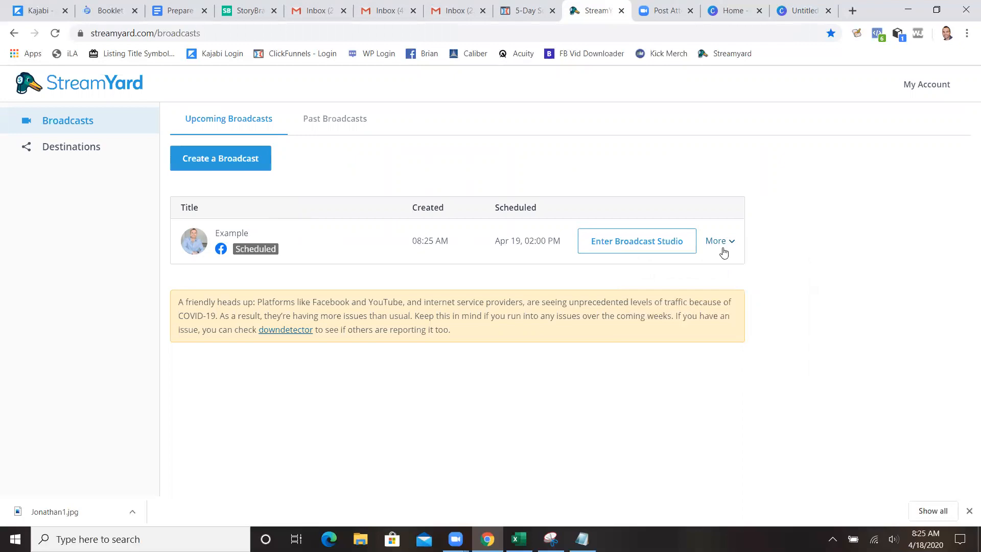
pyautogui.click(731, 243)
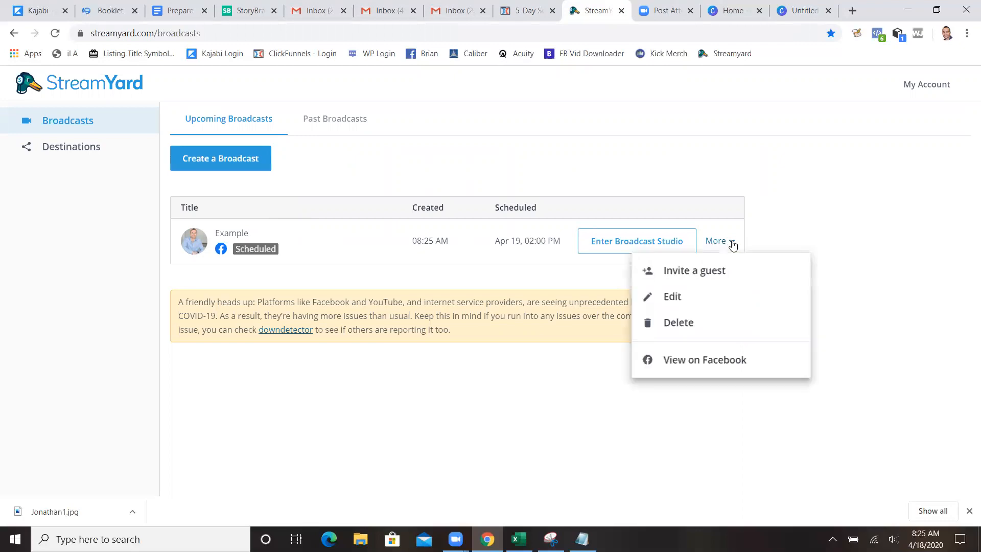
pyautogui.click(717, 271)
pyautogui.moveTo(549, 276); pyautogui.dragTo(374, 276)
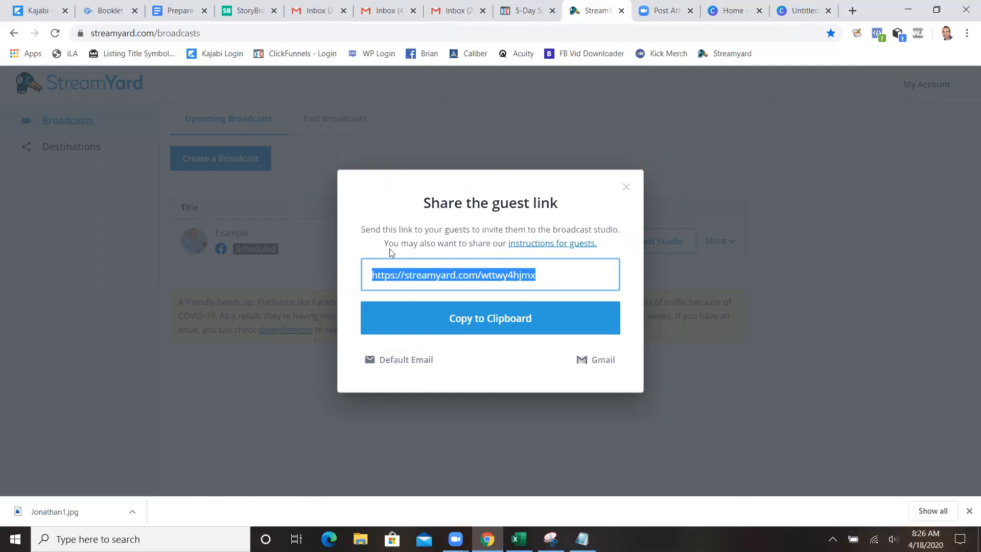
pyautogui.moveTo(382, 245); pyautogui.dragTo(612, 235)
pyautogui.click(608, 230)
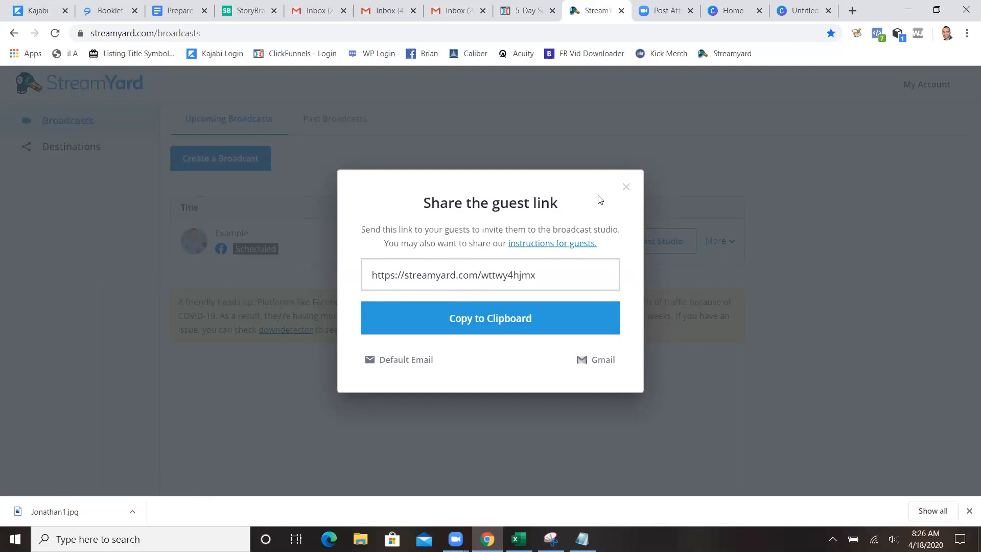
pyautogui.click(626, 188)
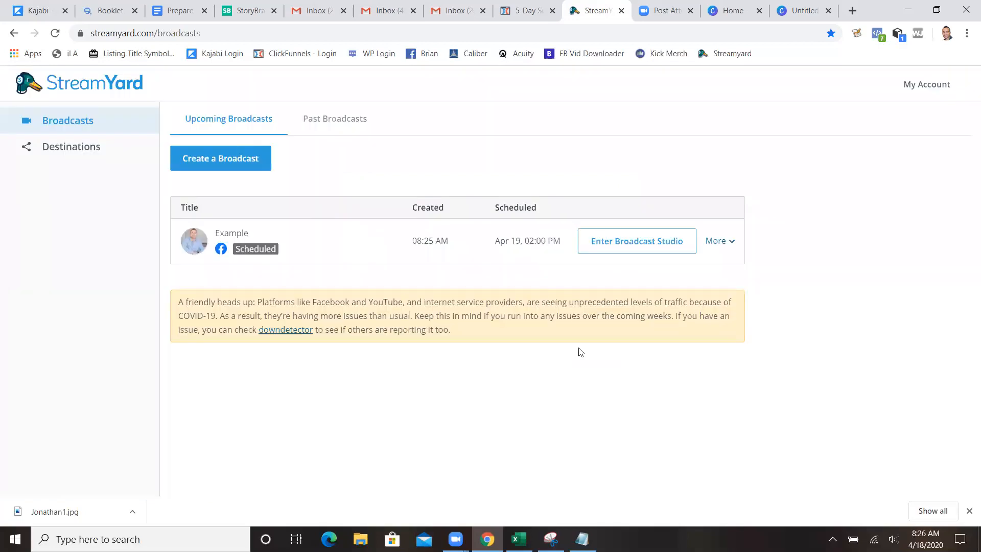
# Open the Example broadcast's studio entry check and turn on the camera and microphone
pyautogui.click(633, 242)
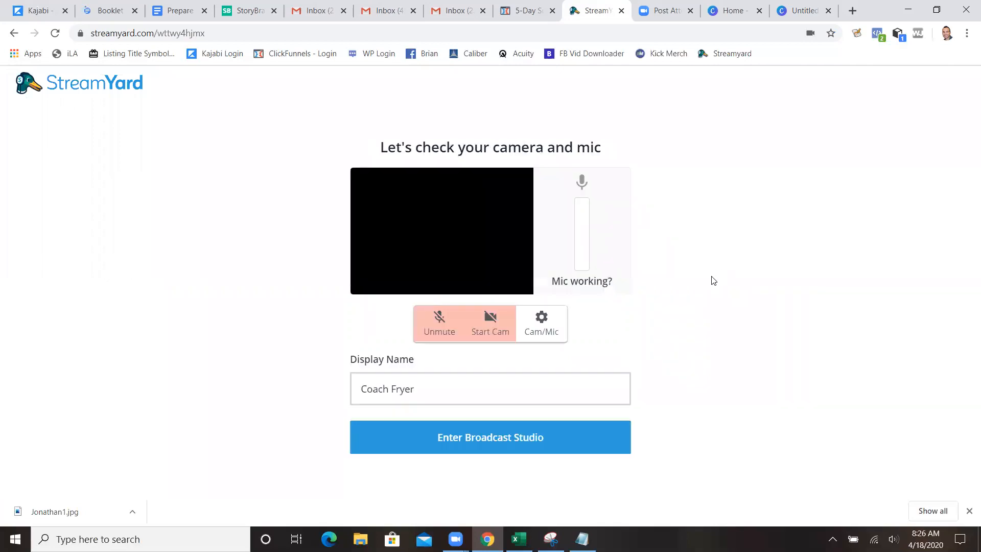
pyautogui.click(486, 321)
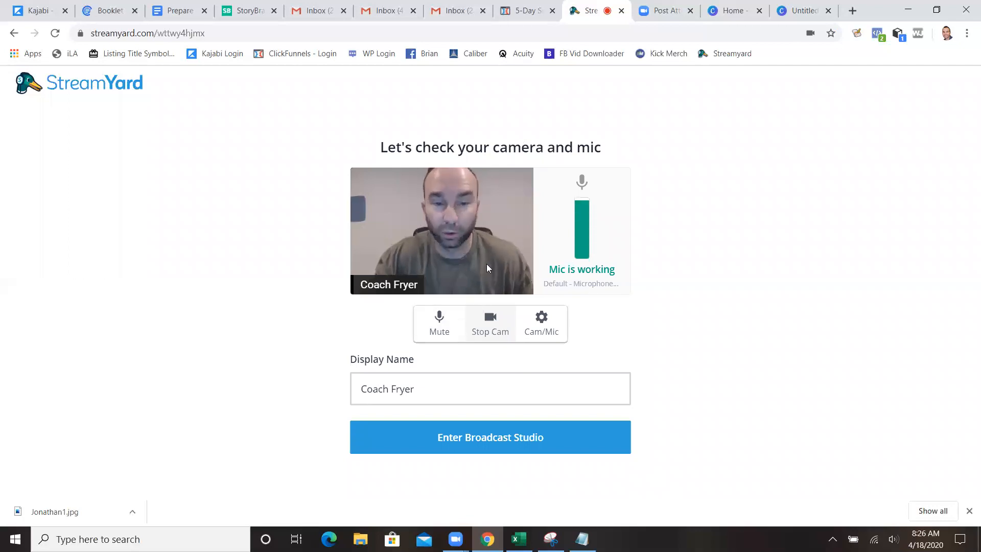
# Replace the display name with the host's full name
pyautogui.moveTo(413, 389); pyautogui.dragTo(362, 391)
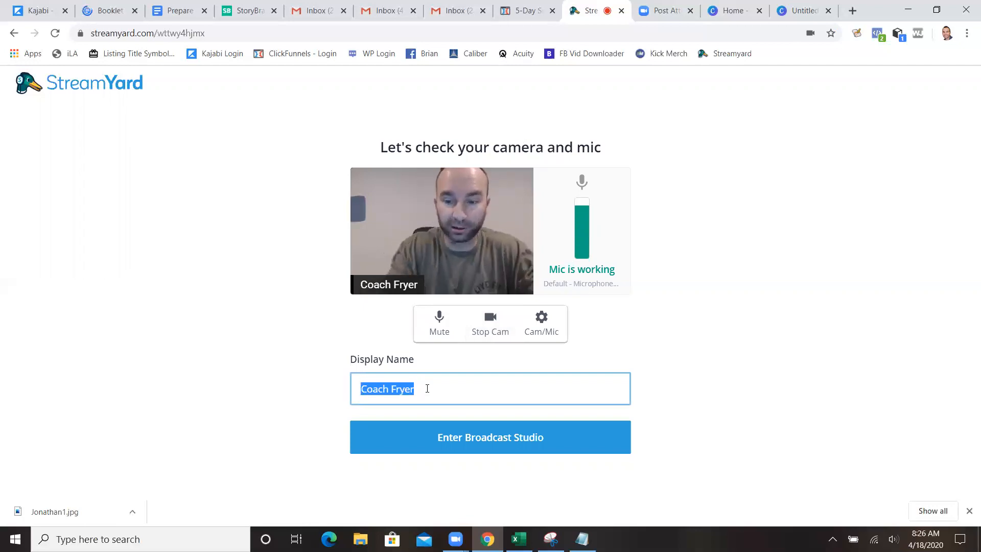
pyautogui.press('BackSpace')
pyautogui.write('Brian Fr')
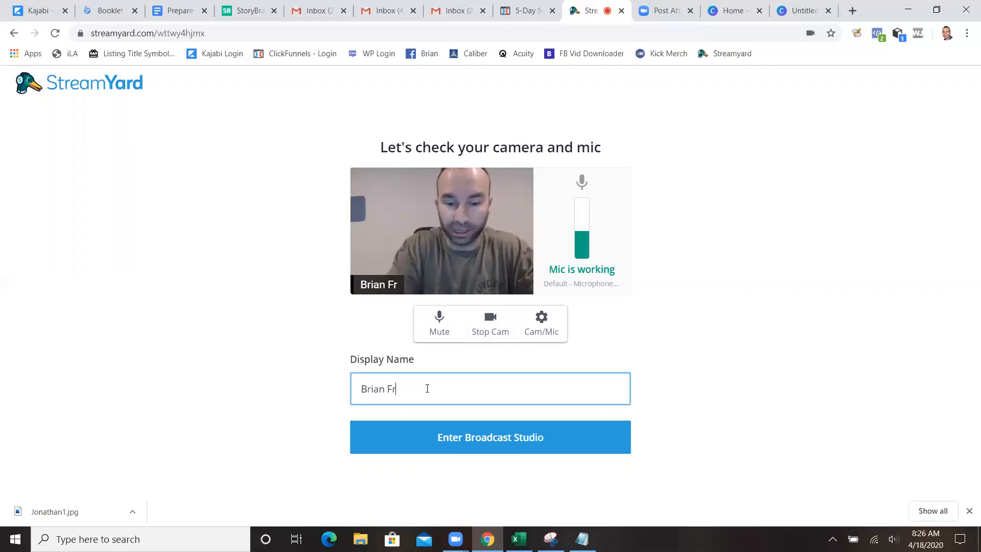
pyautogui.write('yer')
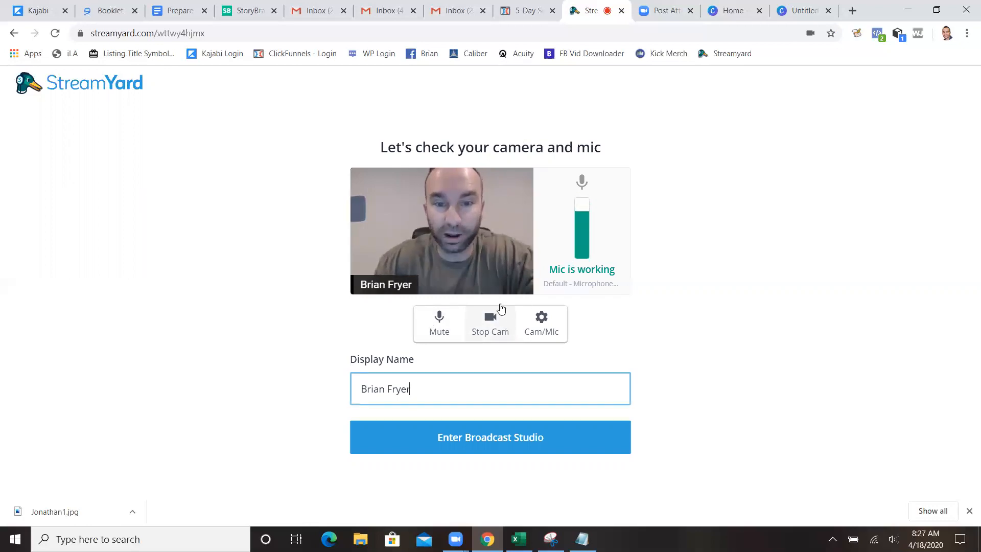
# Select HD Pro Webcam C920 as the camera in the camera and mic settings, and close the settings
pyautogui.click(544, 335)
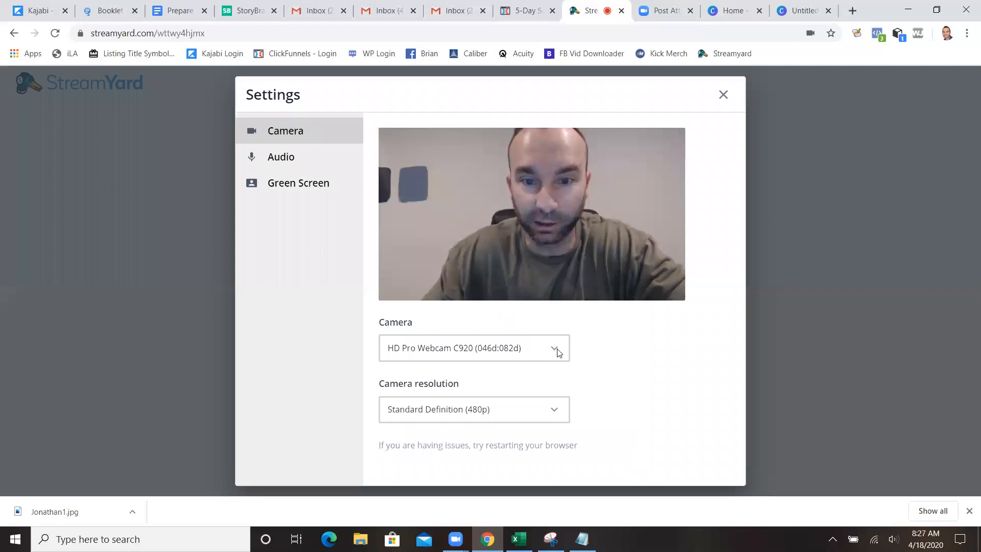
pyautogui.click(556, 349)
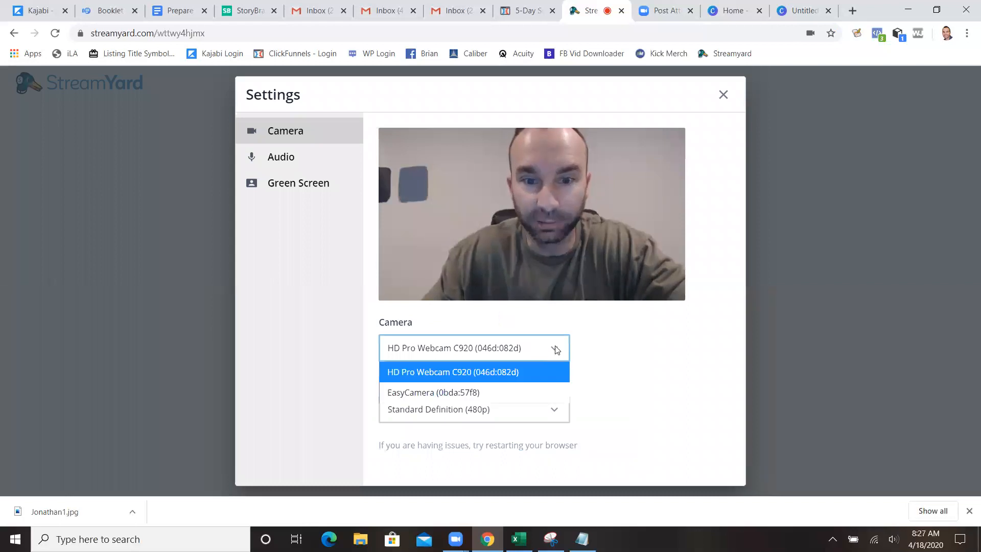
pyautogui.click(460, 373)
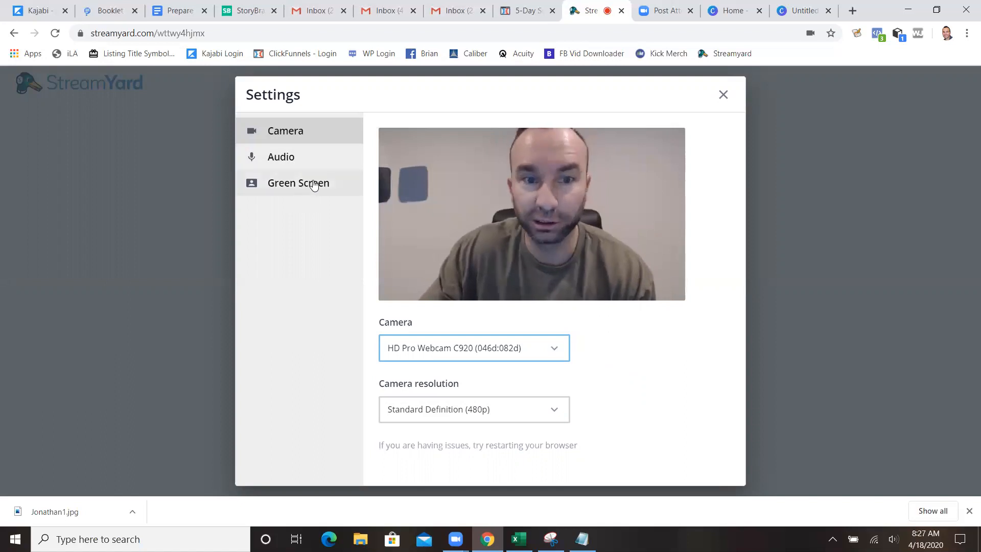
pyautogui.click(723, 96)
# Change the display name to the host's coach title and surname, and enter the broadcast studio
pyautogui.moveTo(442, 397); pyautogui.dragTo(355, 393)
pyautogui.write('Coa')
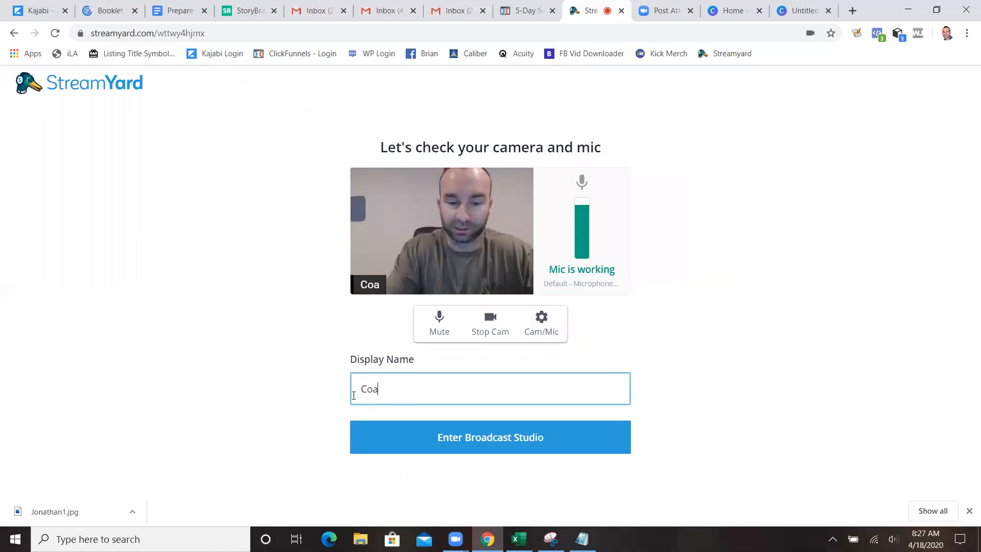
pyautogui.write('ch Fryer')
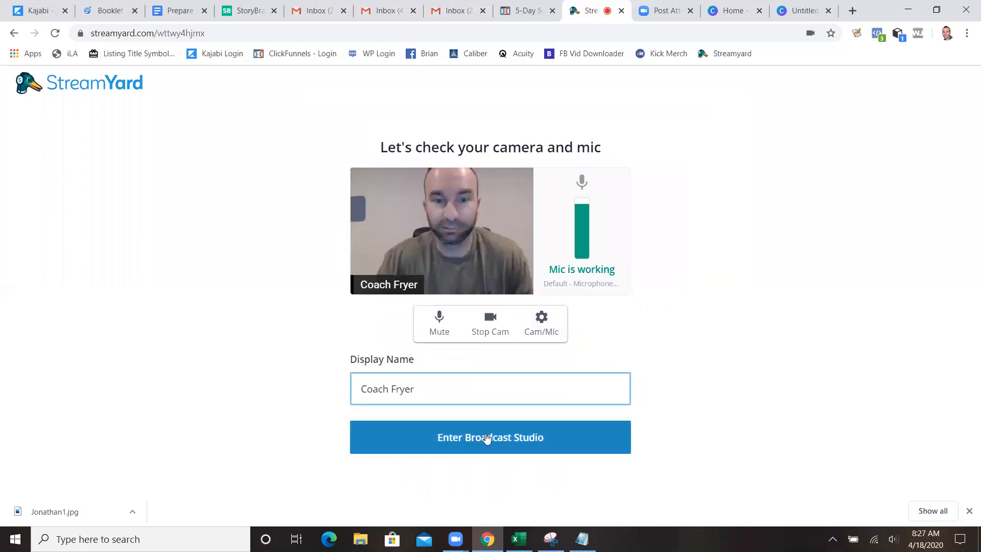
pyautogui.click(489, 437)
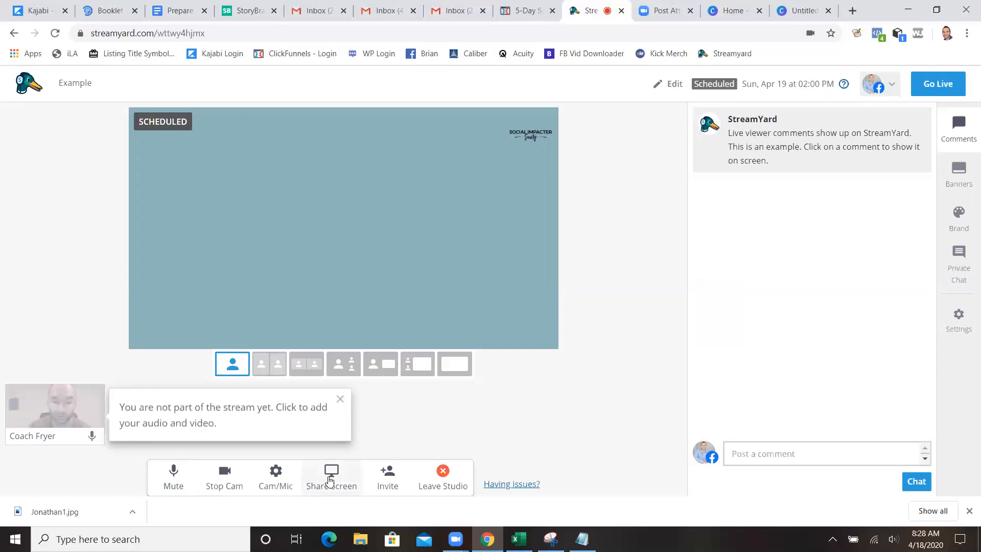
# View the guest invite link from inside the broadcast studio and close it
pyautogui.click(390, 477)
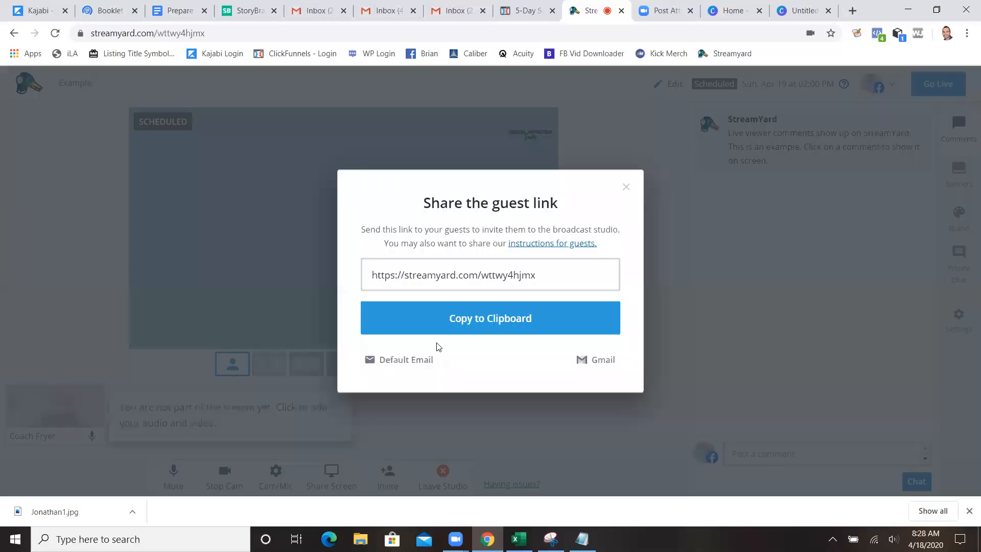
pyautogui.click(480, 276)
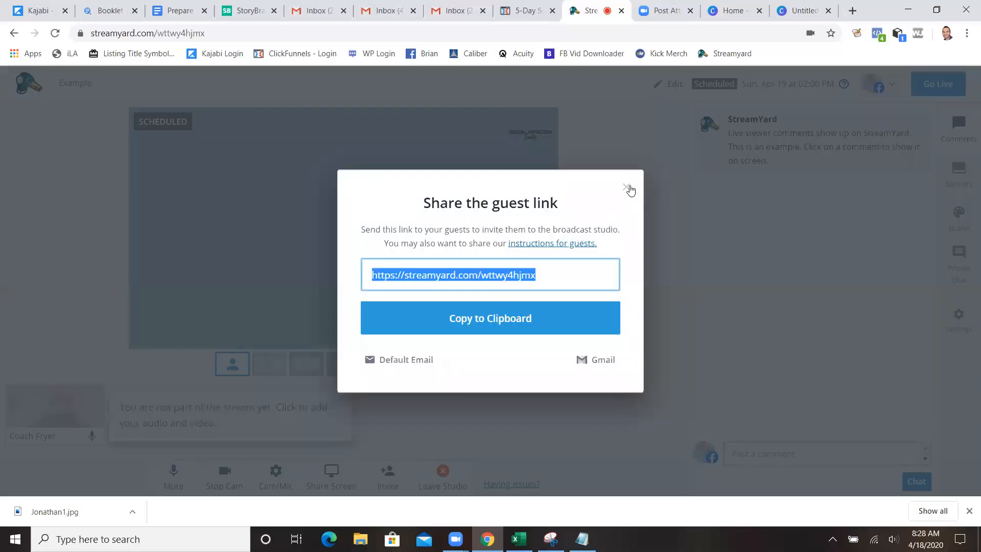
pyautogui.click(626, 187)
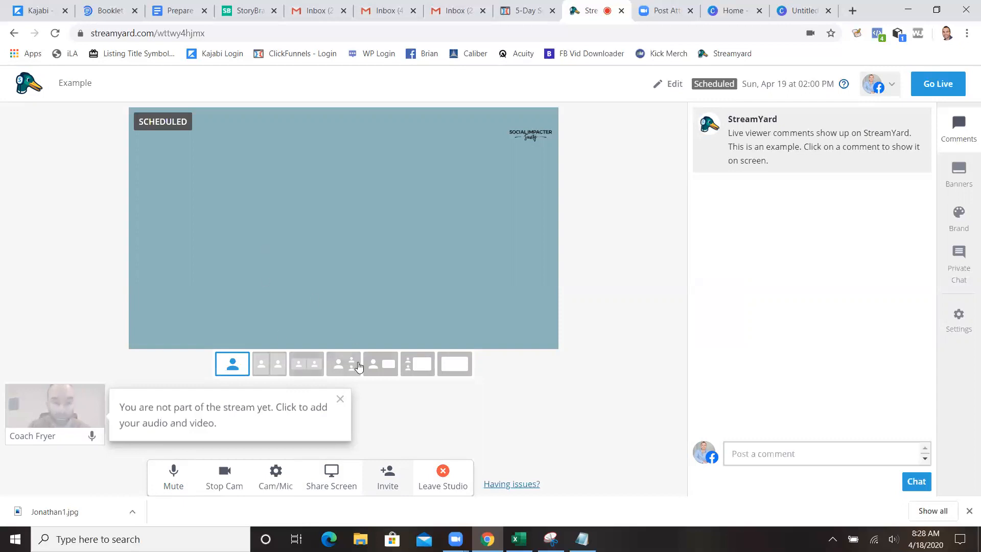
# Dismiss the tip beside the host's preview and add the host's camera and audio to the stream
pyautogui.click(340, 400)
pyautogui.moveTo(53, 415)
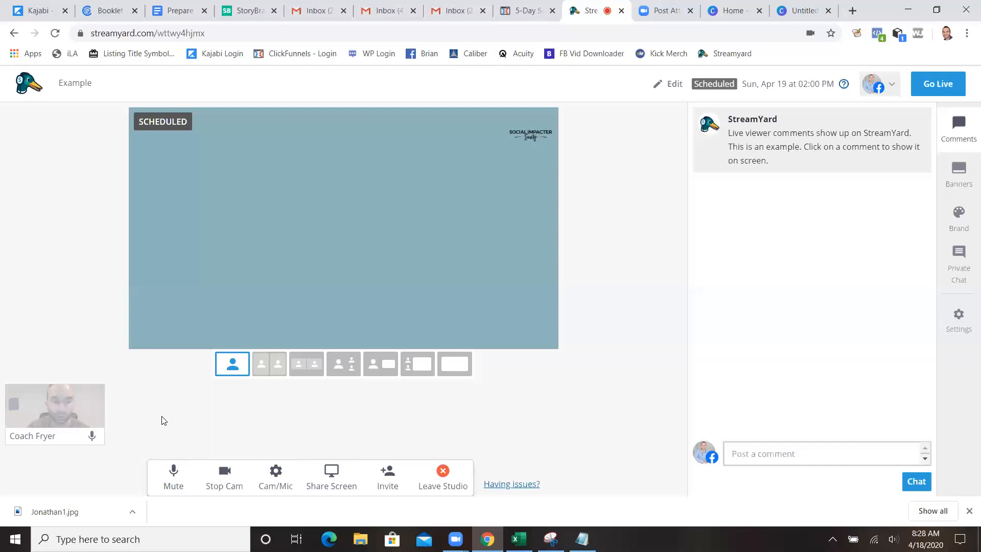
pyautogui.moveTo(90, 397)
pyautogui.click(55, 400)
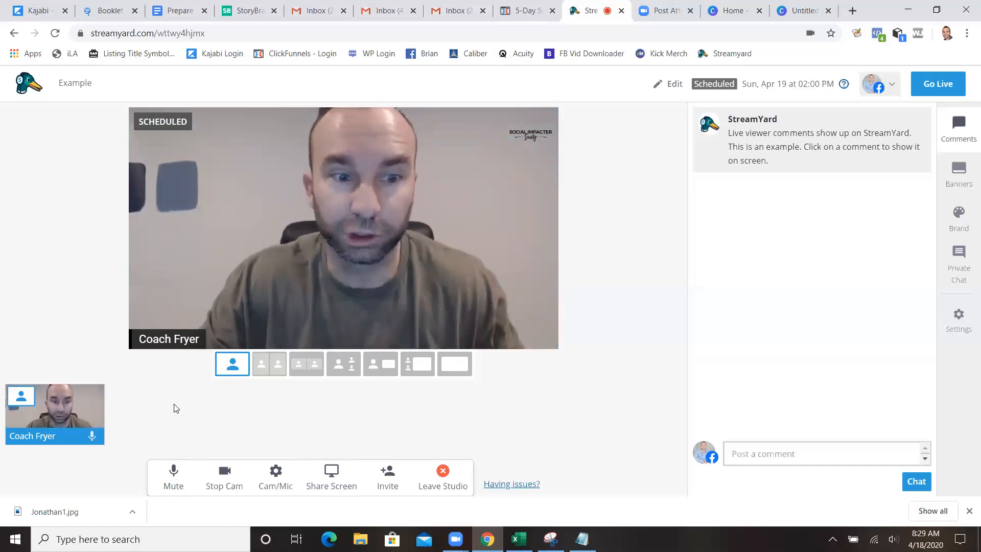
# Remove the host's camera and audio from the stream
pyautogui.moveTo(73, 410)
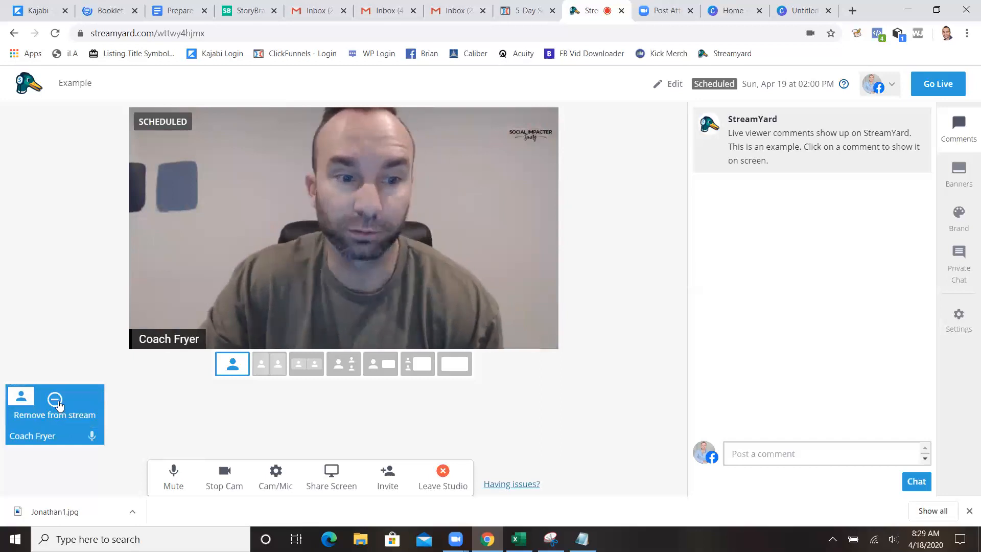
pyautogui.click(56, 401)
pyautogui.click(238, 272)
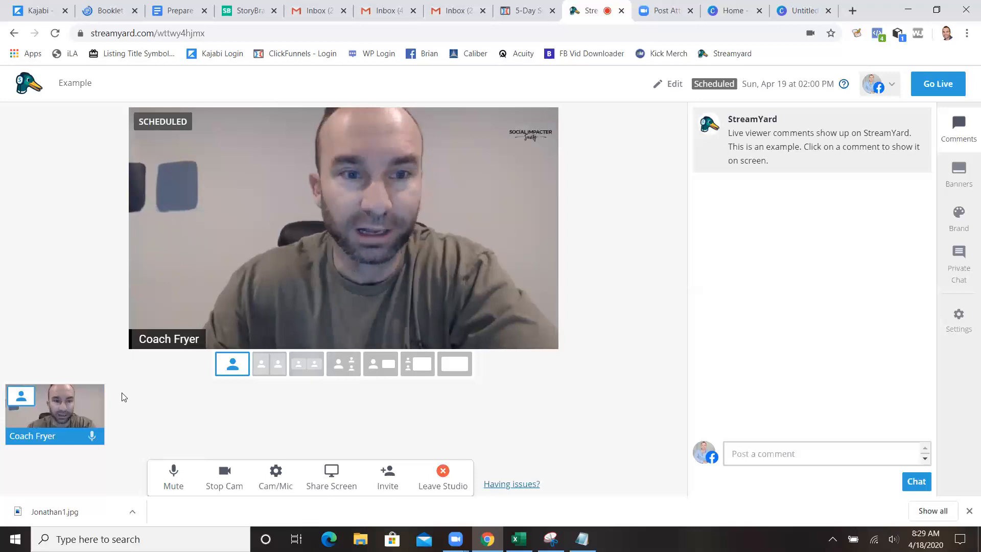
pyautogui.click(55, 402)
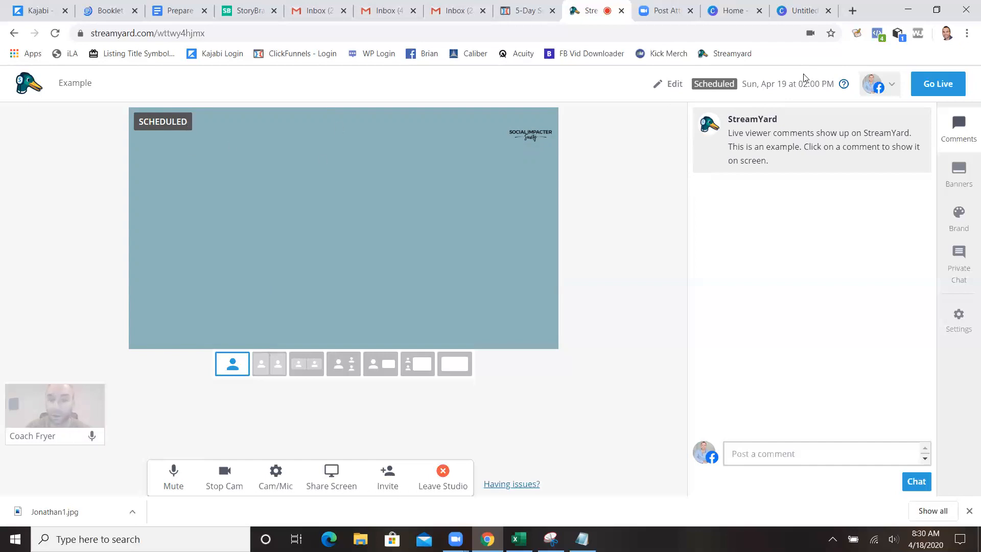
pyautogui.moveTo(798, 84); pyautogui.dragTo(822, 82)
pyautogui.click(631, 166)
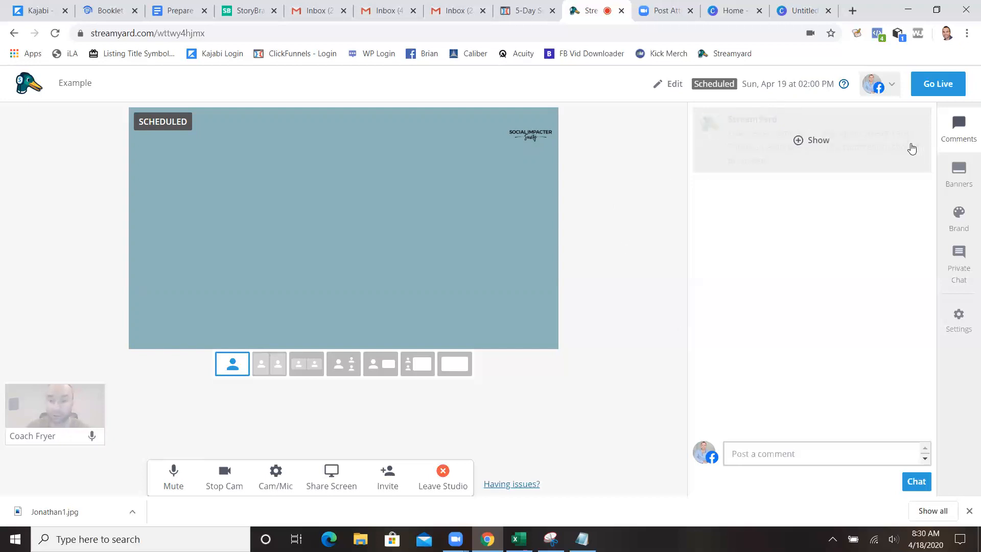
# Show StreamYard's example viewer comment on the stream, and hide it again
pyautogui.moveTo(818, 163)
pyautogui.click(810, 145)
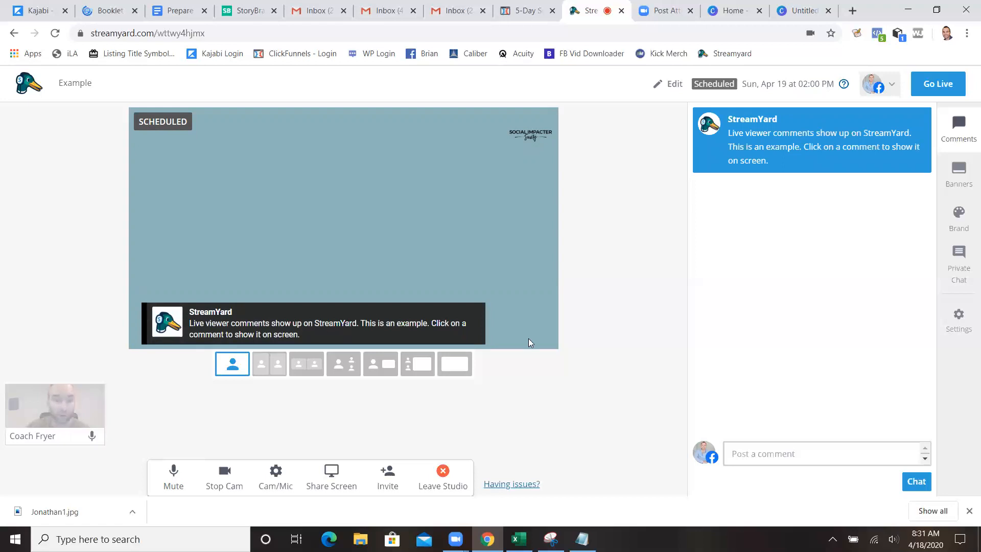
pyautogui.moveTo(817, 143)
pyautogui.click(813, 145)
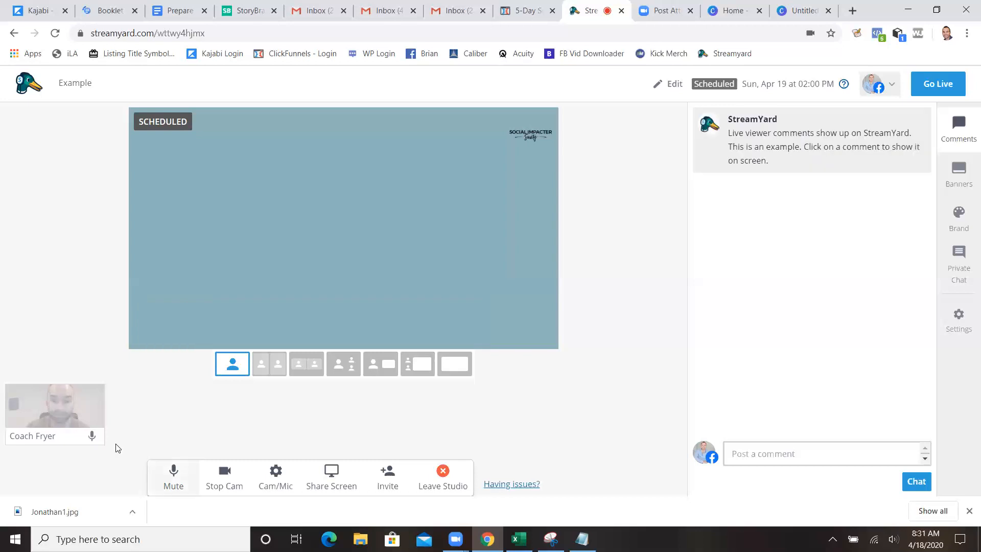
# Add the host's camera to the stream and display the example viewer comment over it
pyautogui.click(51, 404)
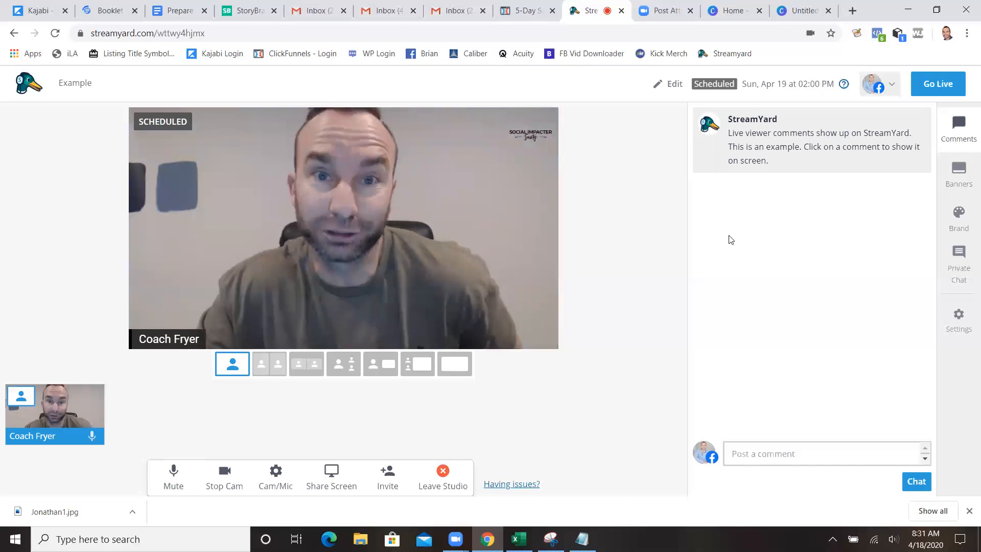
pyautogui.moveTo(815, 147)
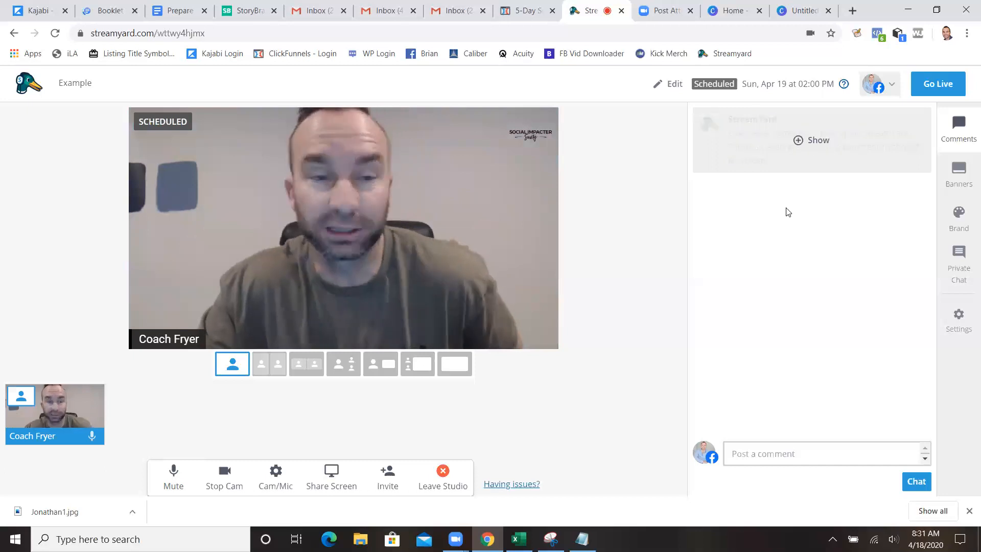
pyautogui.click(812, 145)
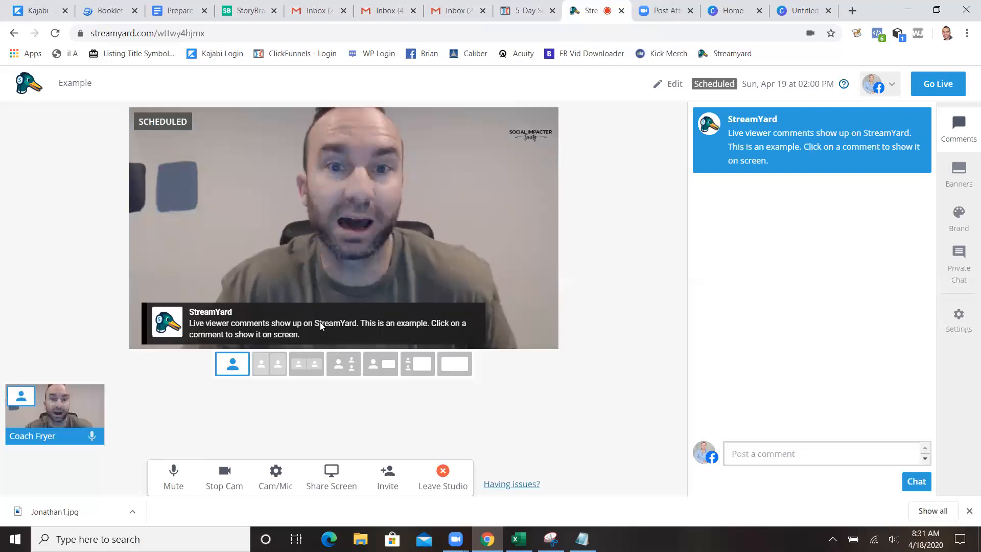
# Hide the example comment and remove the host's camera and audio from the stream, dismissing the audio tip
pyautogui.click(800, 144)
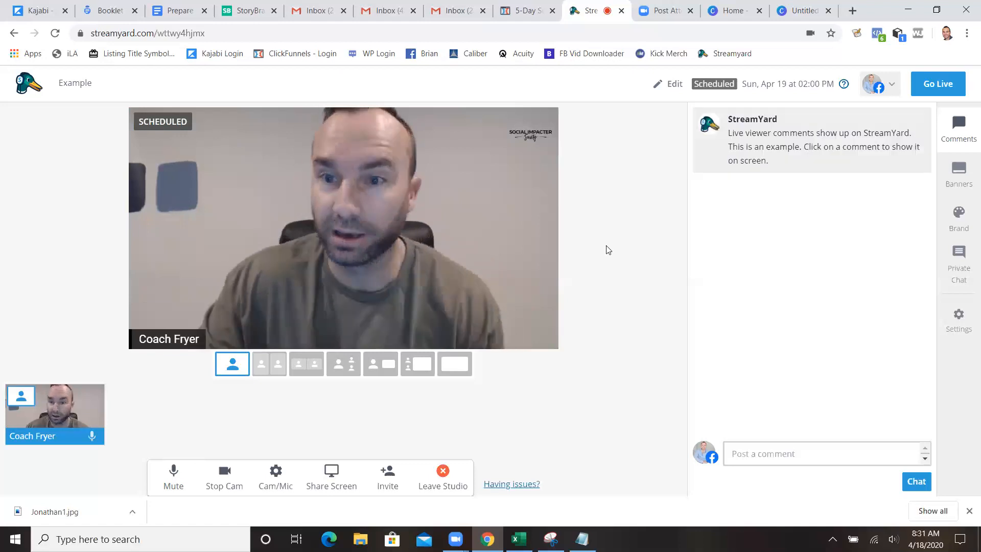
pyautogui.click(54, 406)
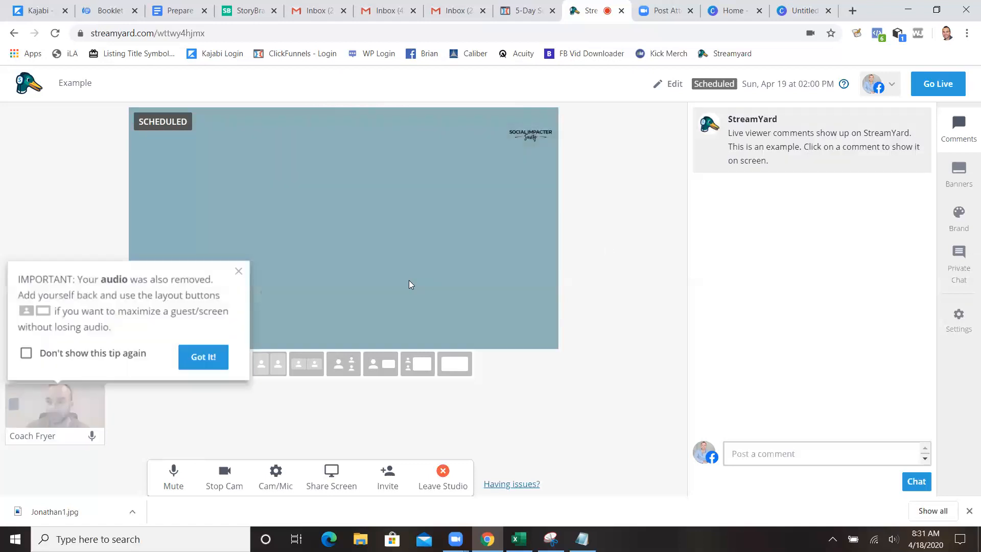
pyautogui.click(666, 240)
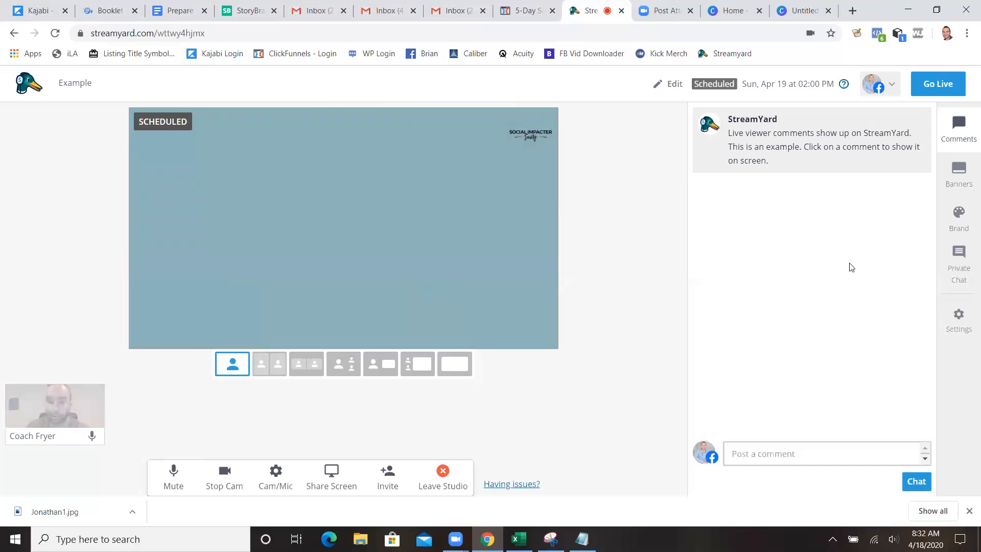
# Open the example banners and show the first one on the stream
pyautogui.click(960, 174)
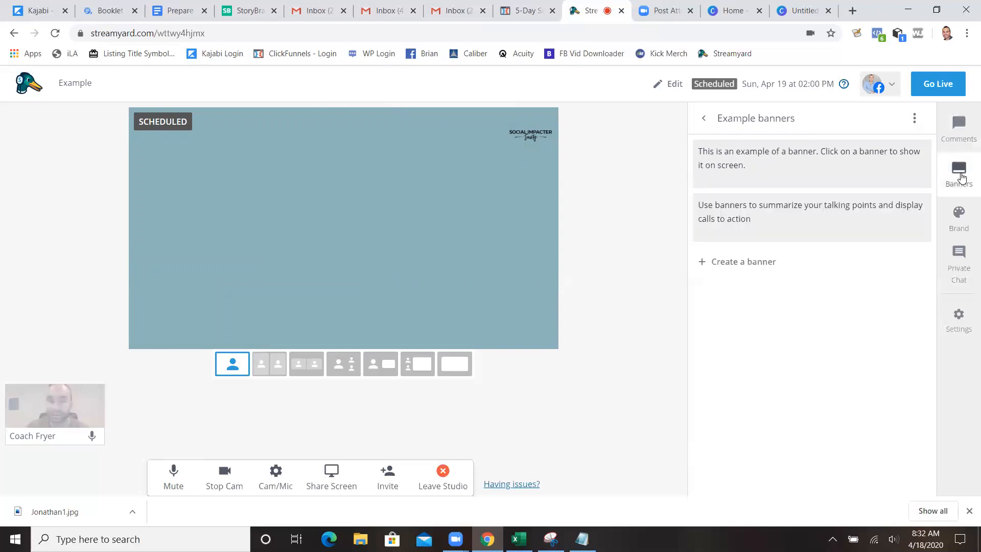
pyautogui.click(813, 164)
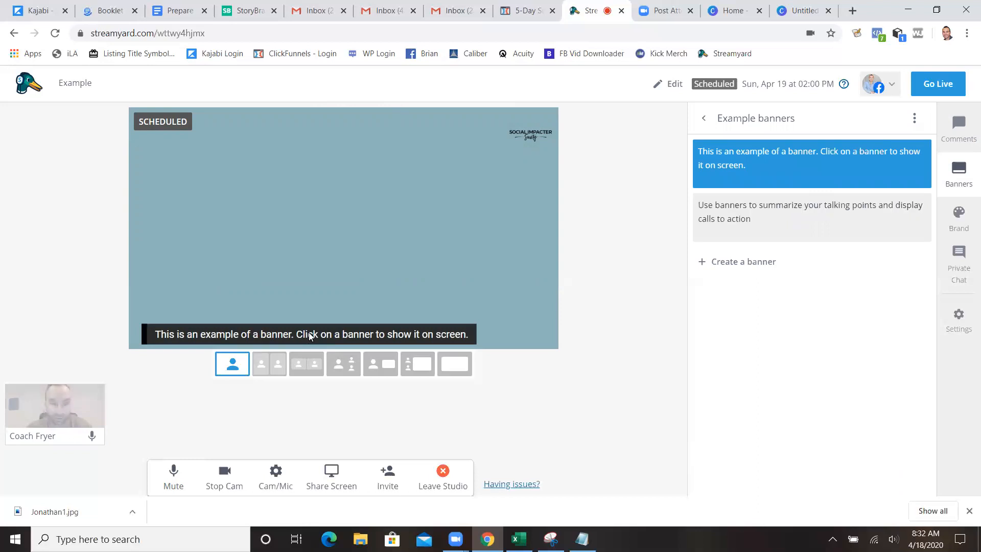
# Create a banner reading "Feel free to share!" that scrolls across the bottom as a ticker
pyautogui.click(758, 271)
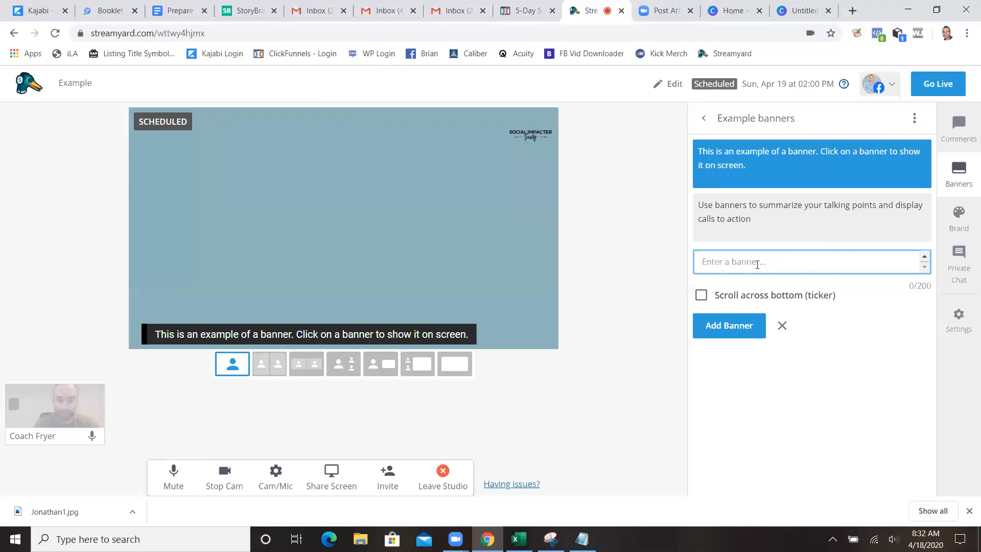
pyautogui.write('Feel free to share!')
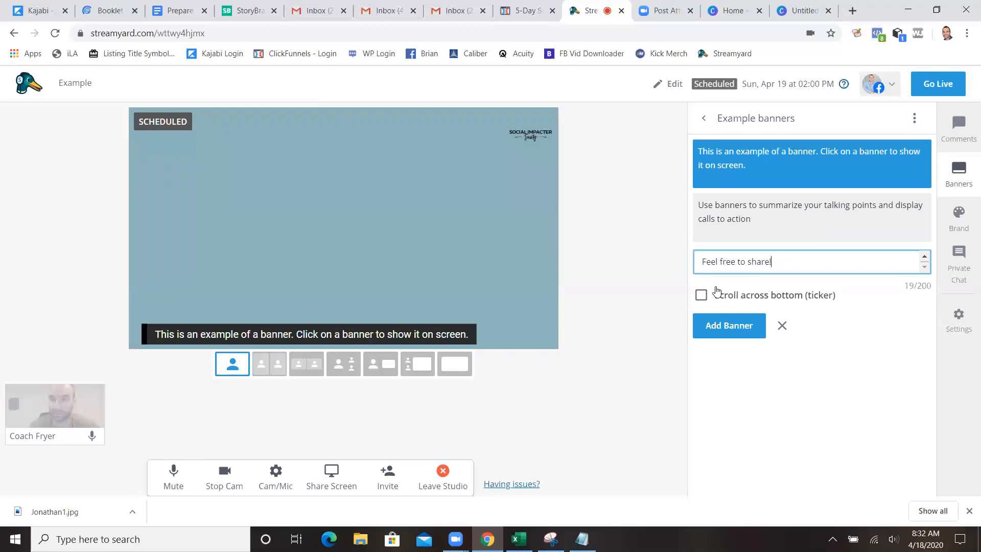
pyautogui.click(700, 297)
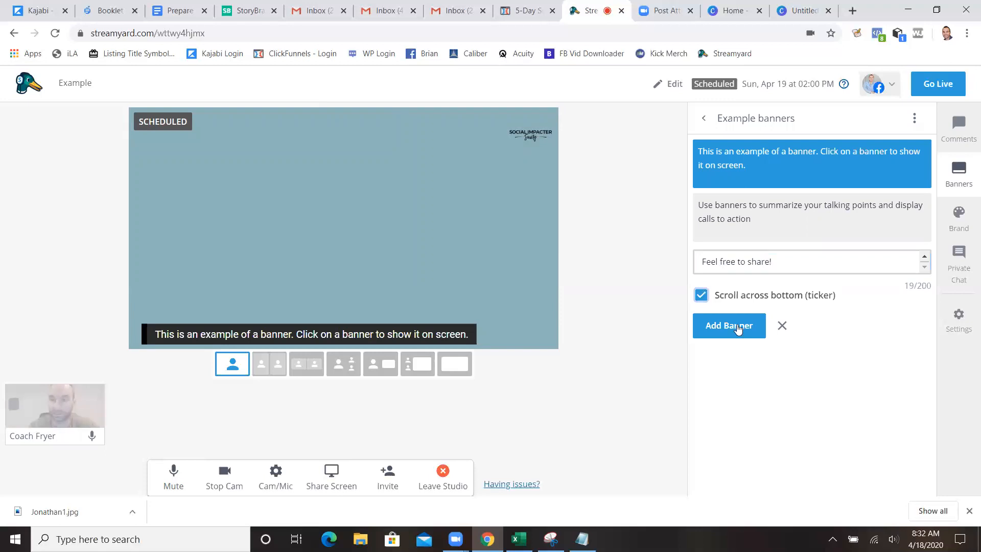
pyautogui.click(703, 315)
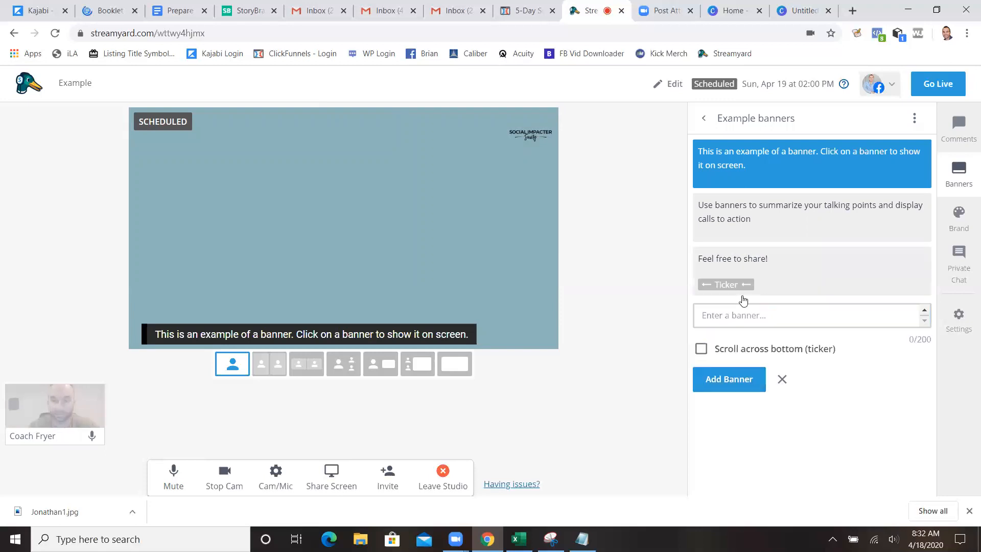
# Show the "Feel free to share!" ticker on the stream and hide the first example banner
pyautogui.click(817, 272)
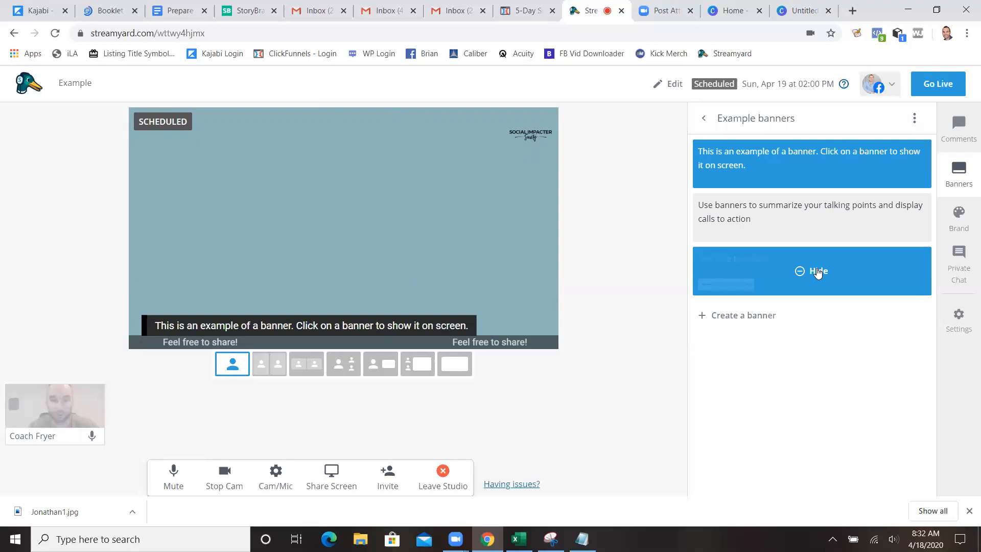
pyautogui.click(819, 164)
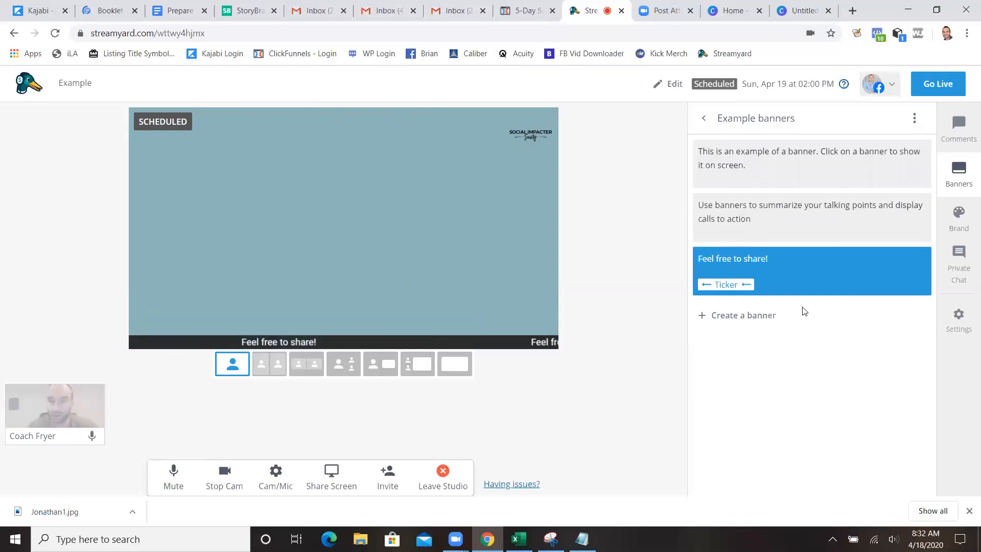
# Hide and show the "Feel free to share!" ticker twice, leaving it on the stream
pyautogui.moveTo(812, 277)
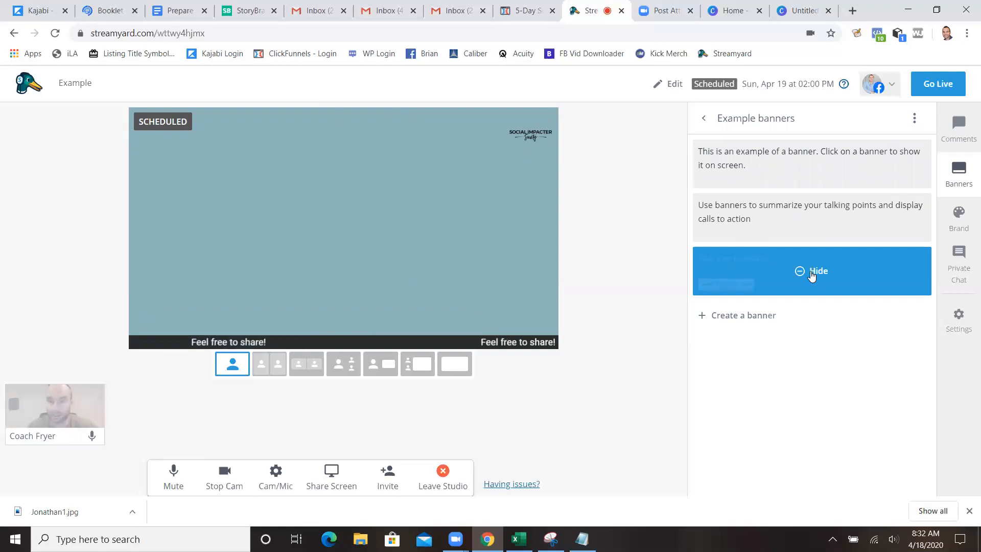
pyautogui.click(813, 274)
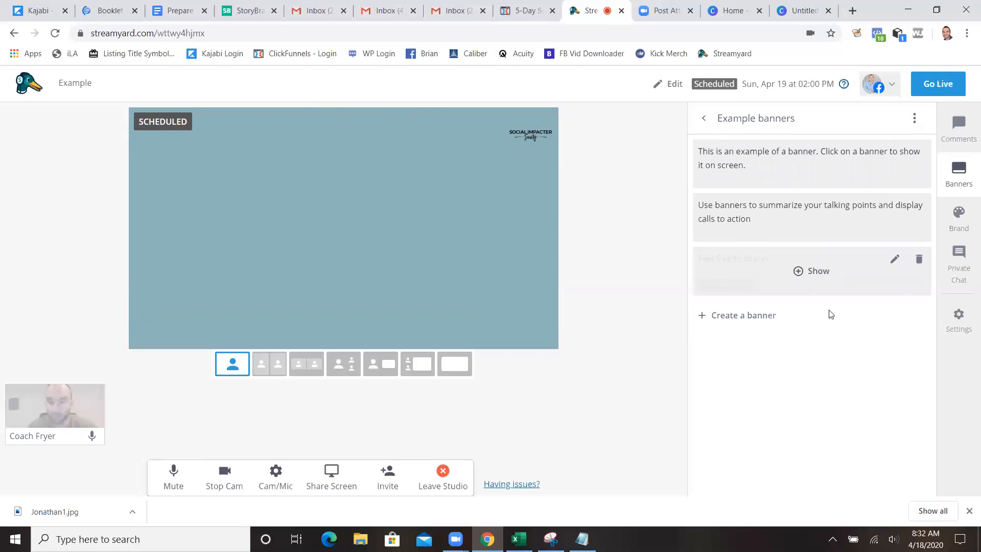
pyautogui.click(802, 281)
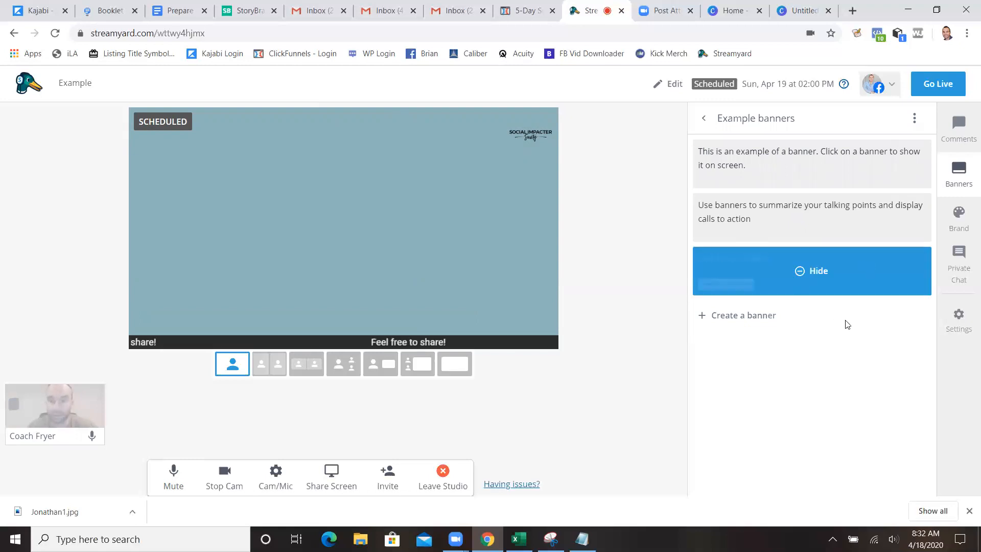
pyautogui.click(850, 277)
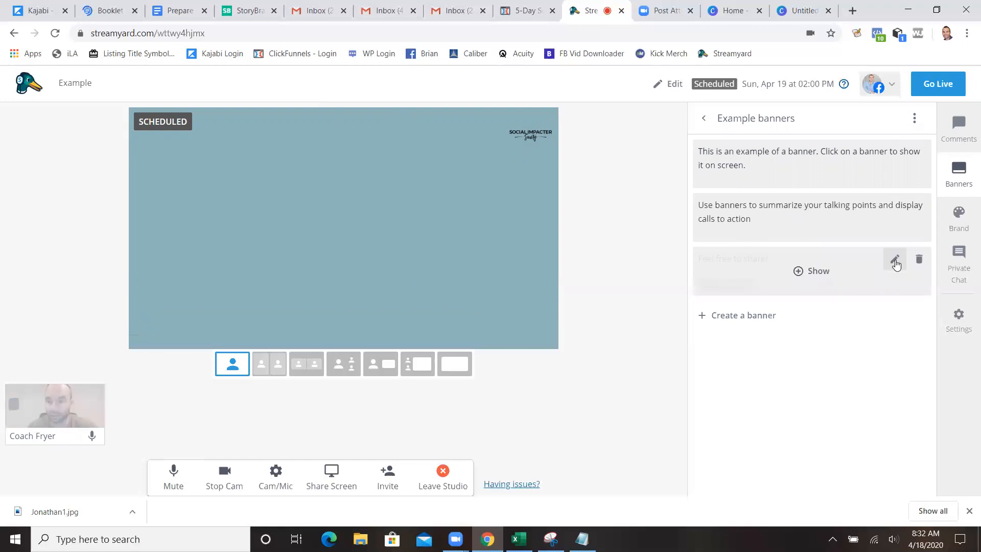
pyautogui.click(814, 274)
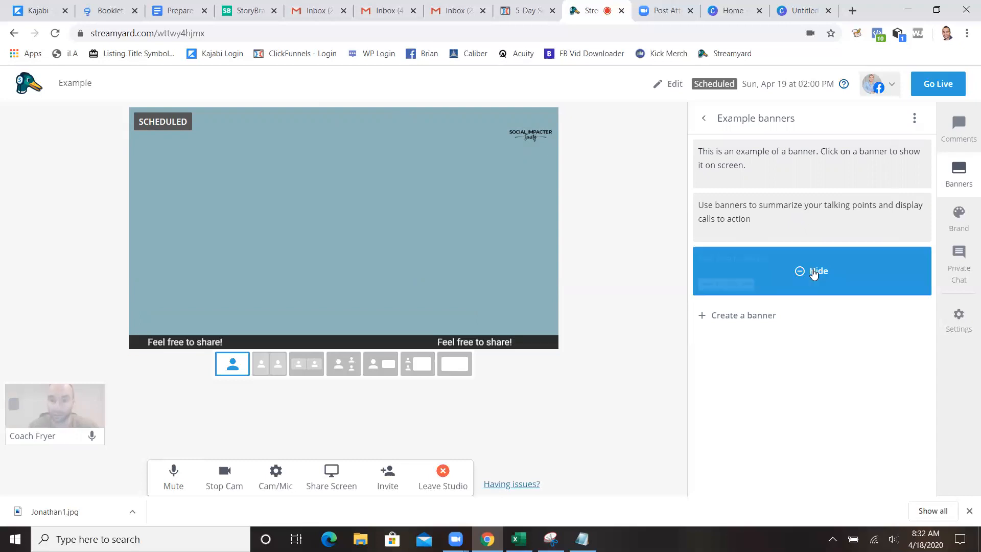
# Create a second scrolling ticker banner reading "Was this helpful?"
pyautogui.click(764, 317)
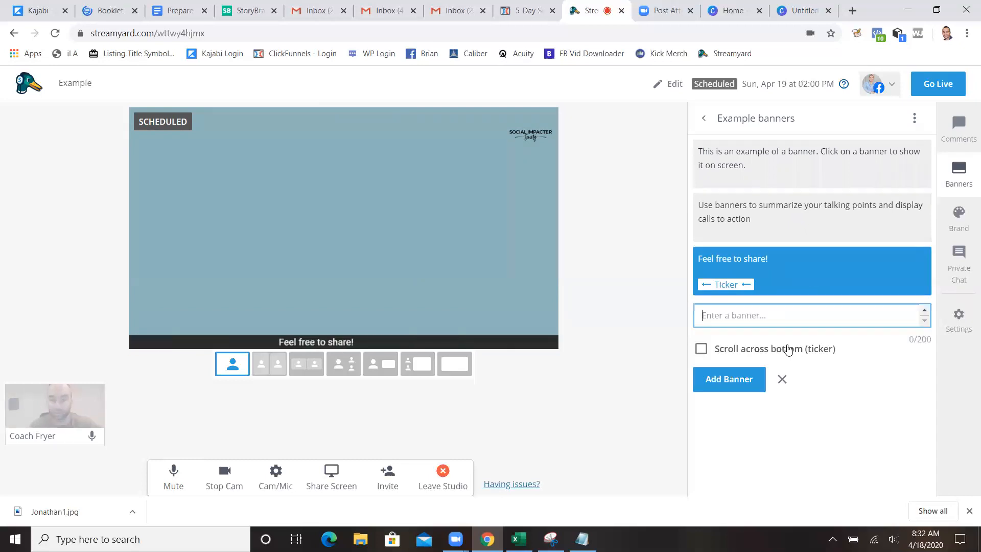
pyautogui.write('Was this helpful')
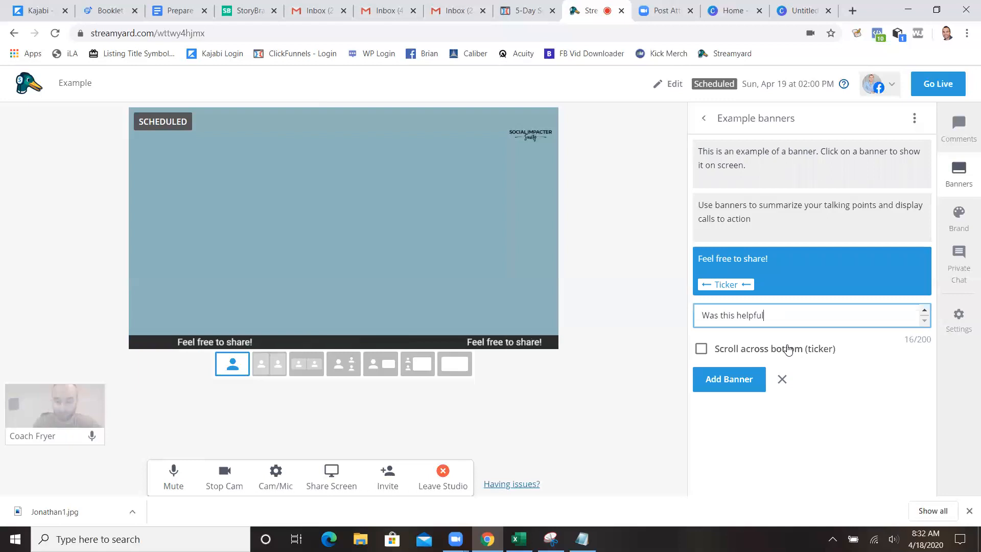
pyautogui.write('?')
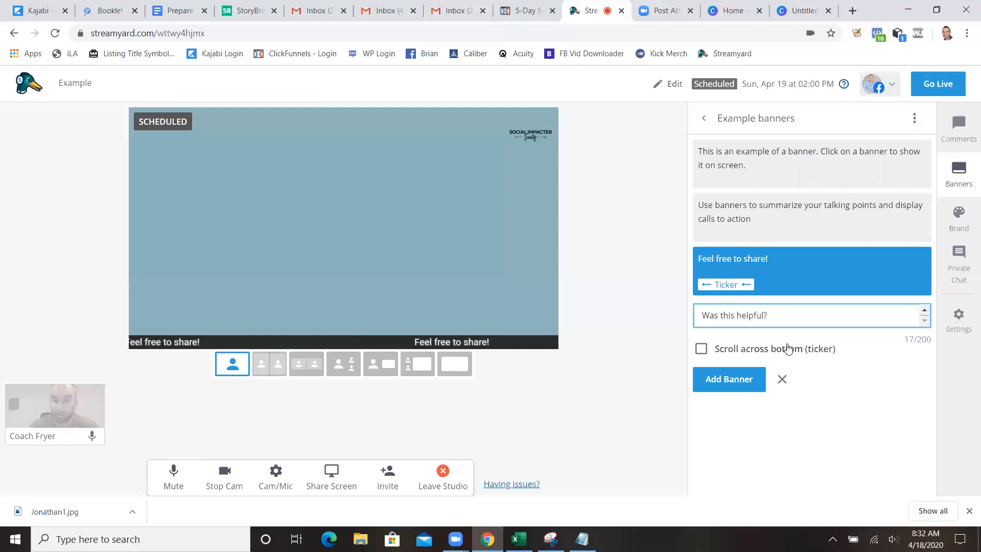
pyautogui.click(702, 350)
pyautogui.click(728, 381)
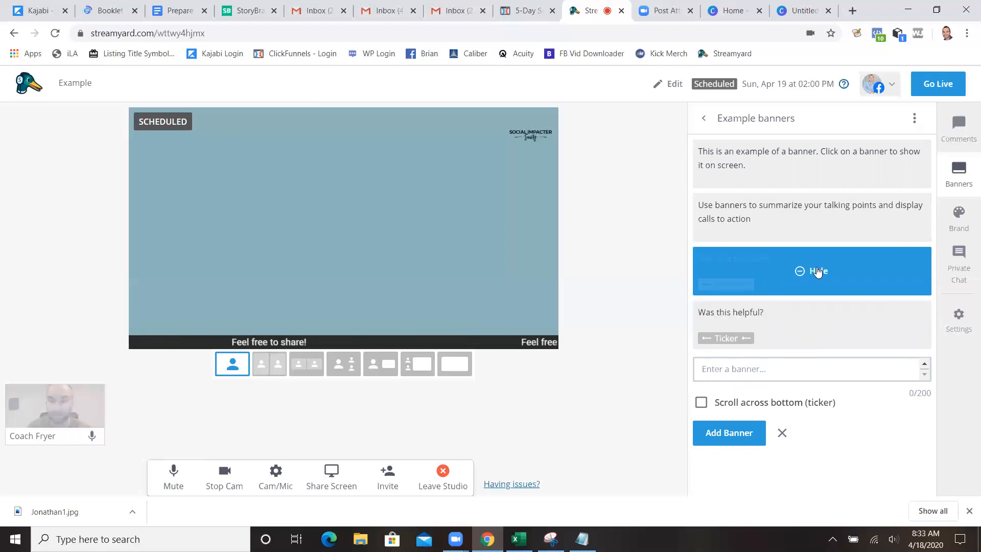
# Replace the "Feel free to share!" ticker on the stream with the "Was this helpful?" ticker
pyautogui.click(818, 271)
pyautogui.click(723, 333)
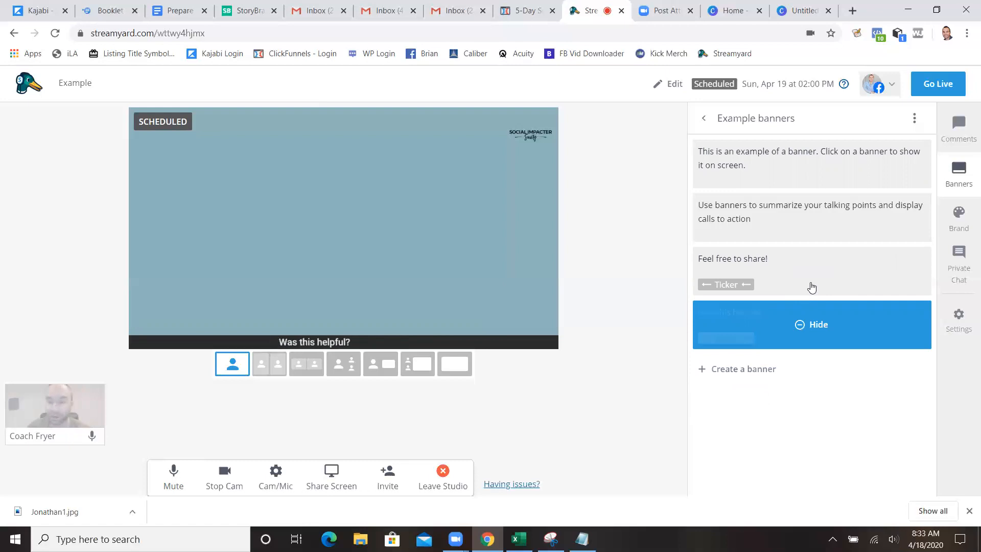
# Change the brand color of Brand 1 to turquoise, #00ffd6, and close the color picker
pyautogui.click(960, 217)
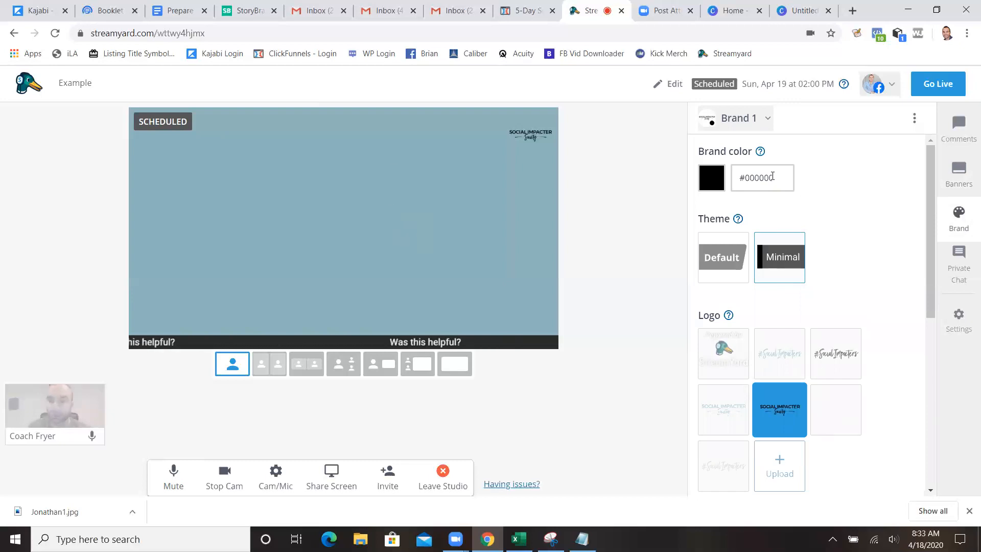
pyautogui.moveTo(777, 178); pyautogui.dragTo(740, 179)
pyautogui.click(715, 181)
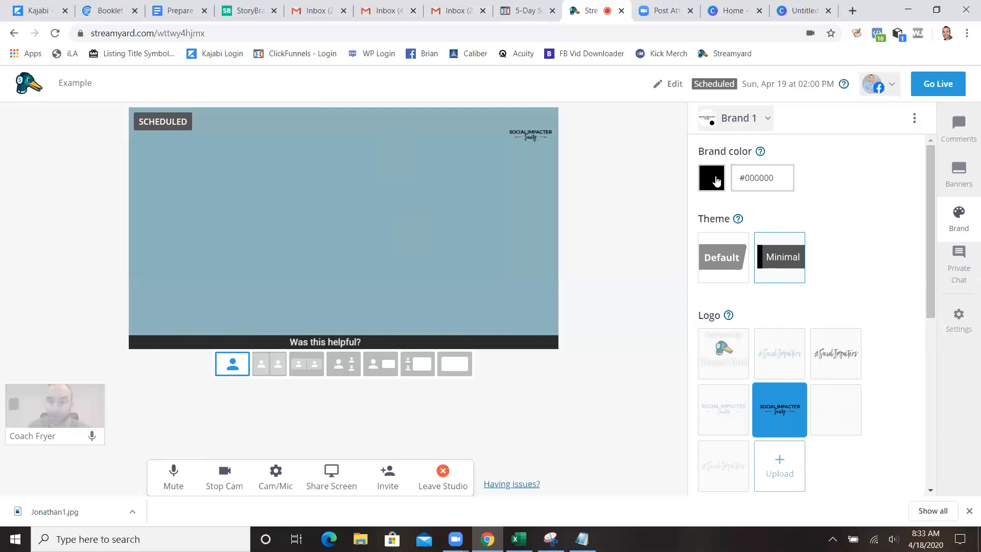
pyautogui.click(746, 187)
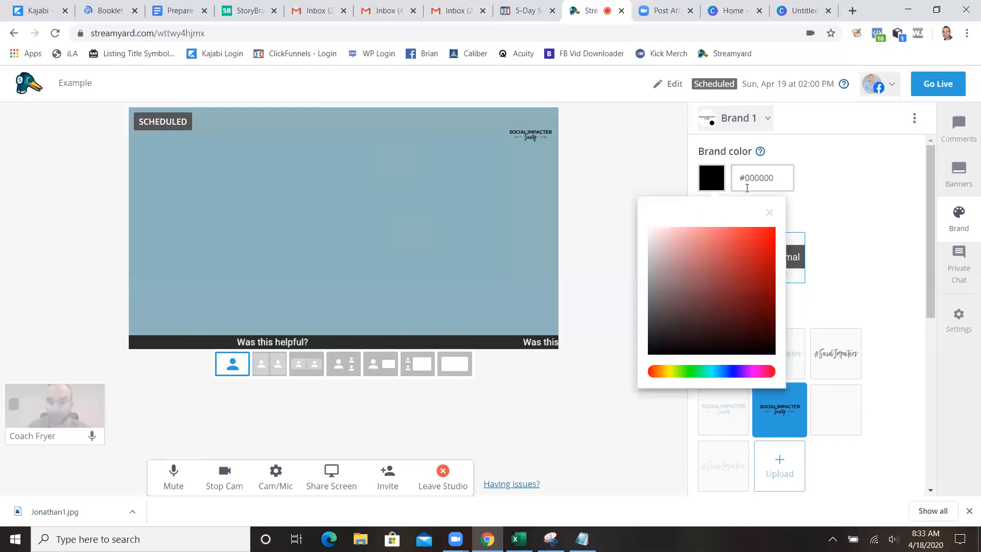
pyautogui.click(718, 373)
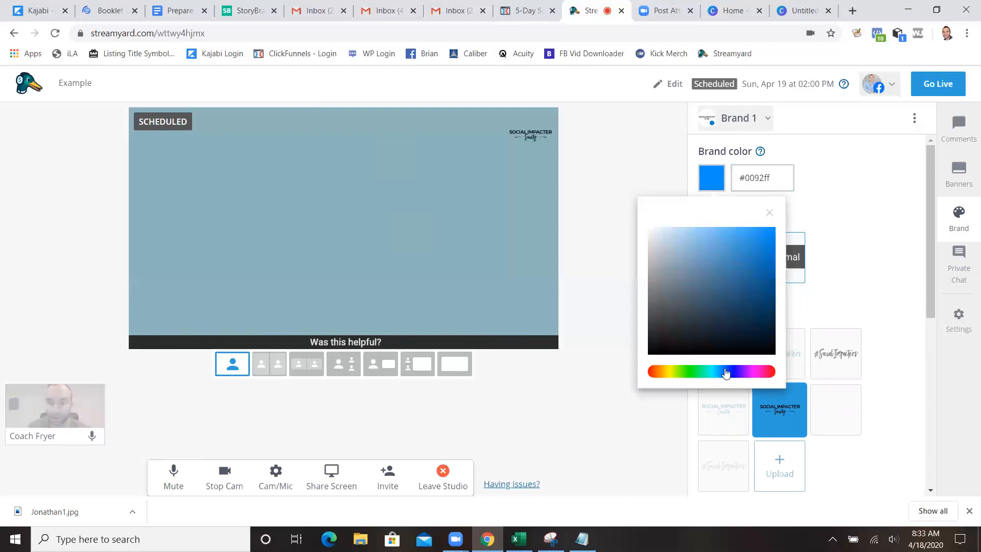
pyautogui.moveTo(716, 373); pyautogui.dragTo(708, 373)
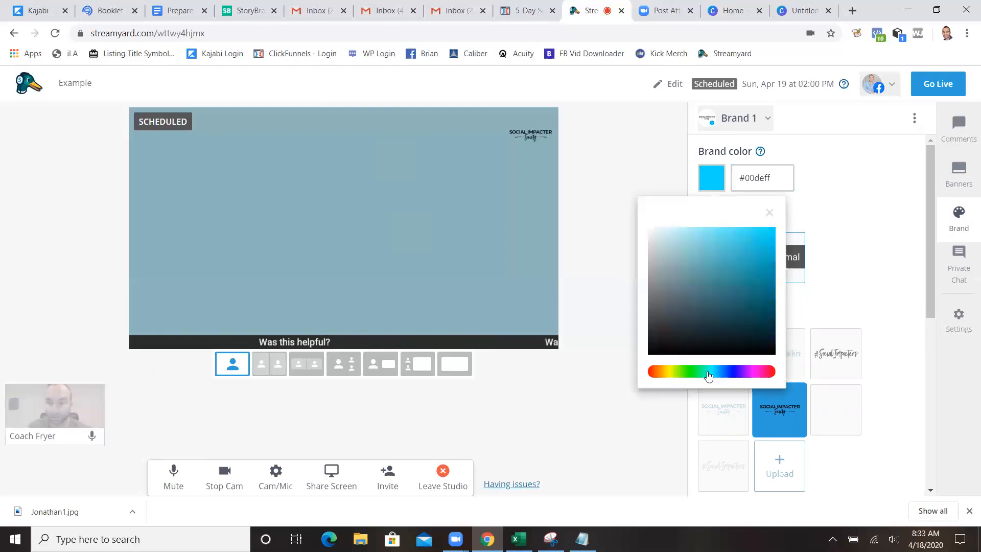
pyautogui.click(805, 183)
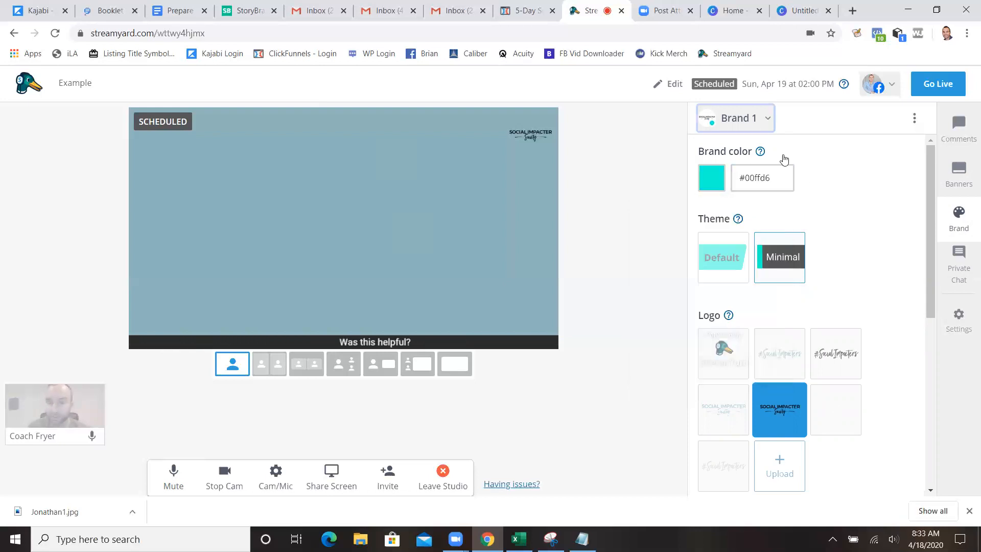
pyautogui.click(841, 212)
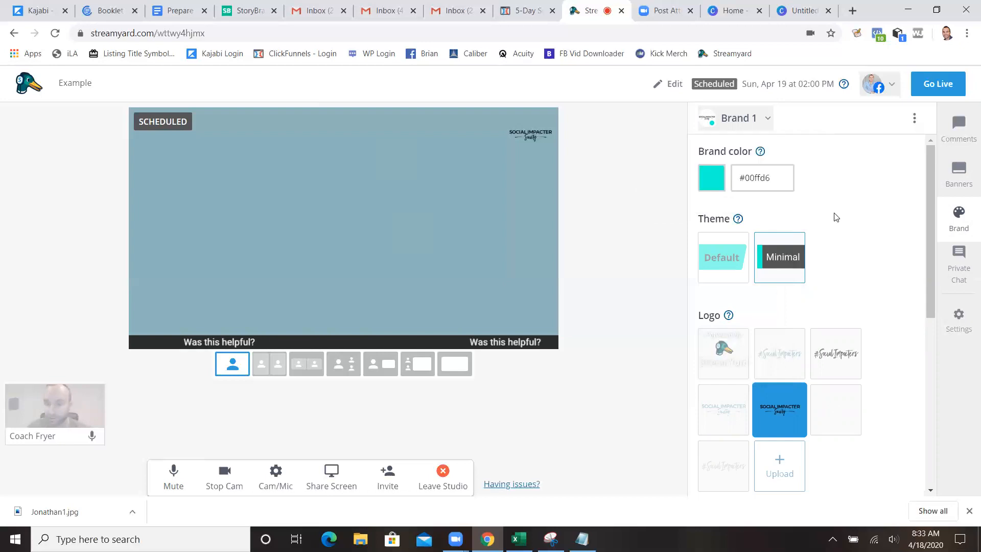
pyautogui.scroll(-1, 766, 223)
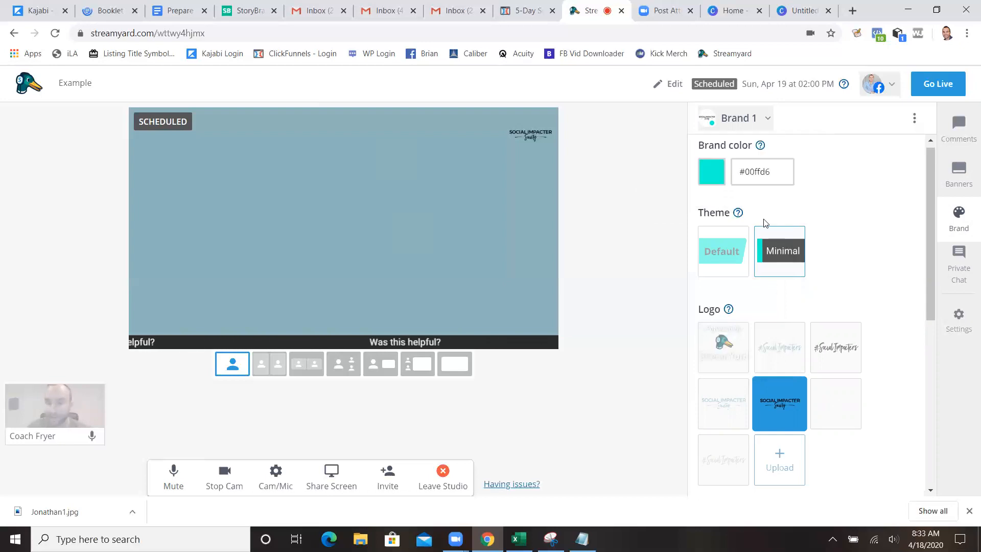
pyautogui.scroll(1, 756, 252)
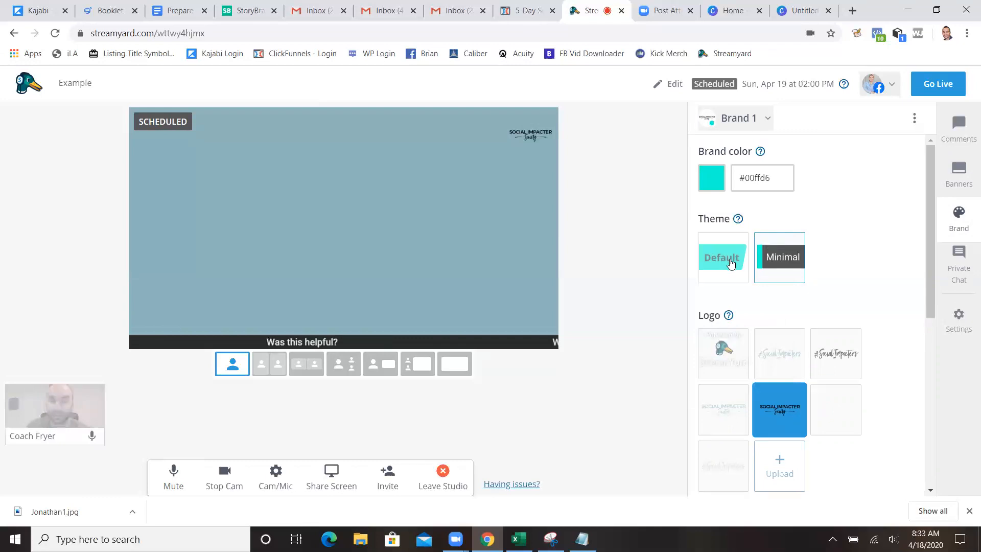
# Add the host's camera to the stream and switch the brand theme to Default, to Minimal and back to Default
pyautogui.click(59, 406)
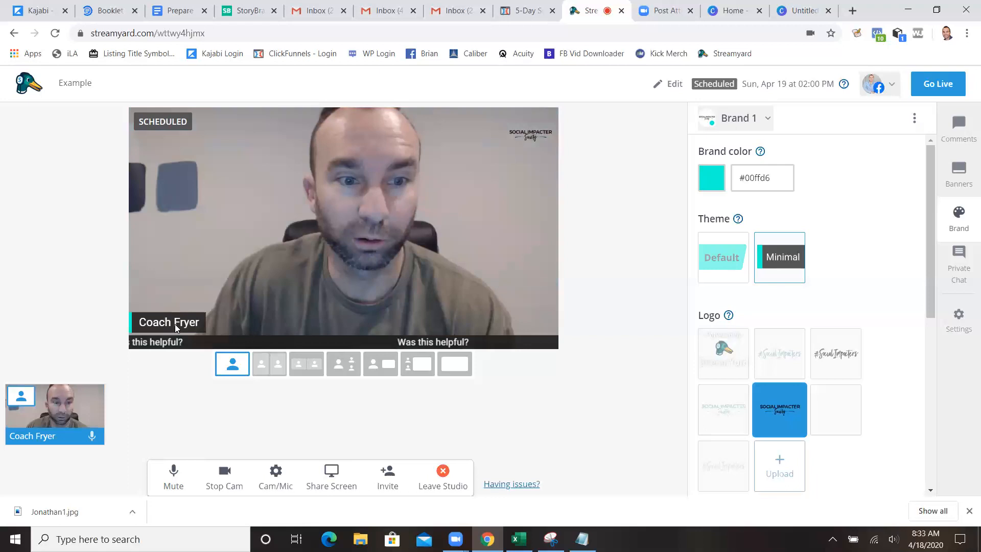
pyautogui.click(734, 262)
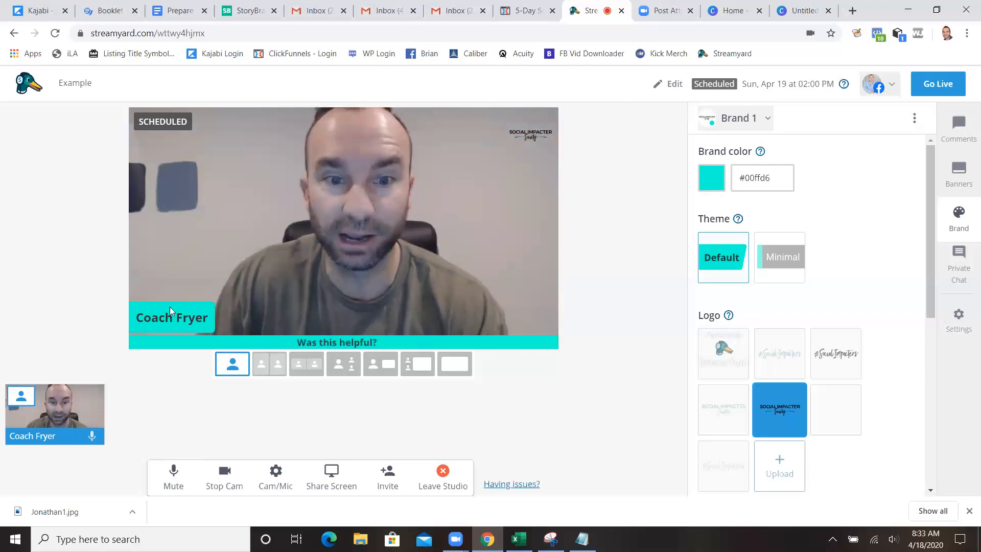
pyautogui.click(781, 263)
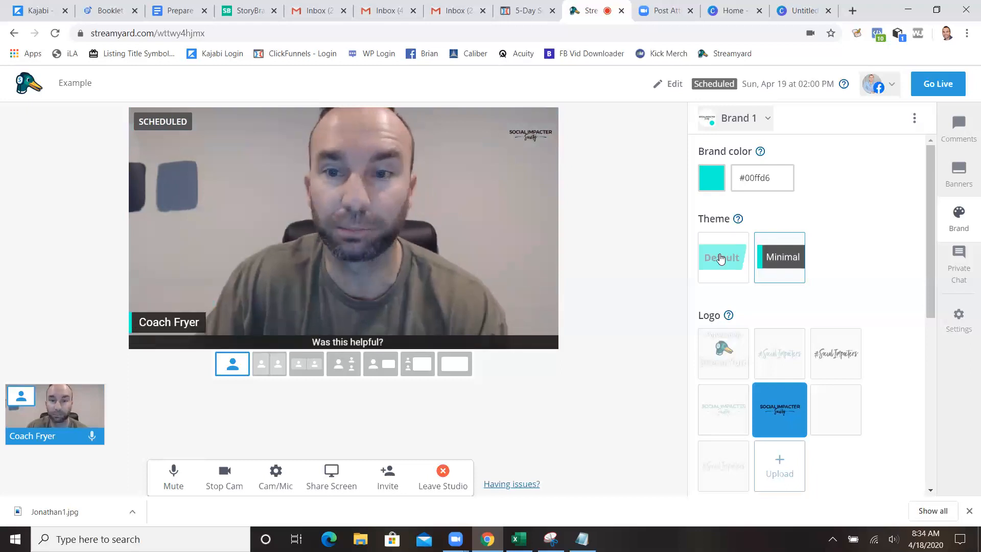
pyautogui.click(710, 271)
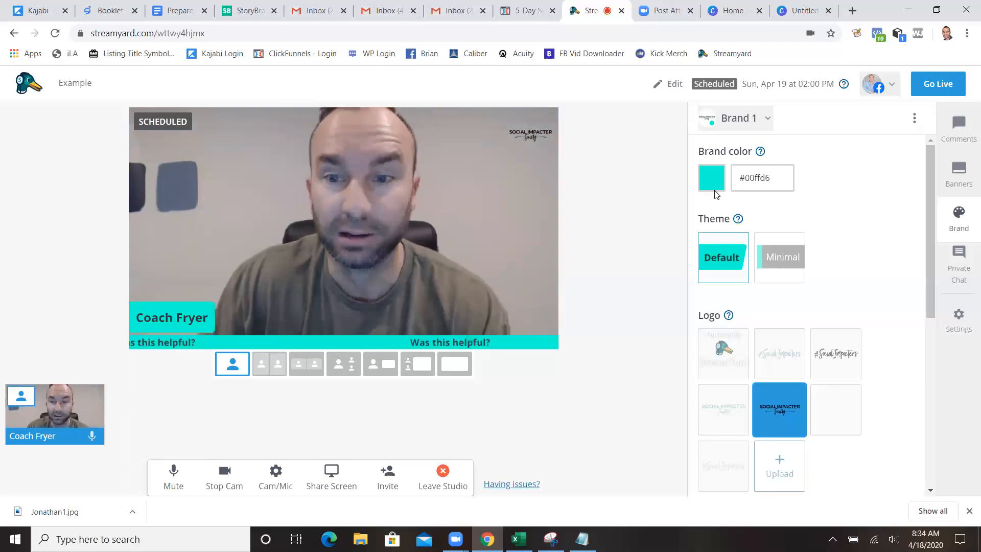
# Change the brand color of Brand 1 to pink, #f015d4, and close the color picker
pyautogui.click(712, 183)
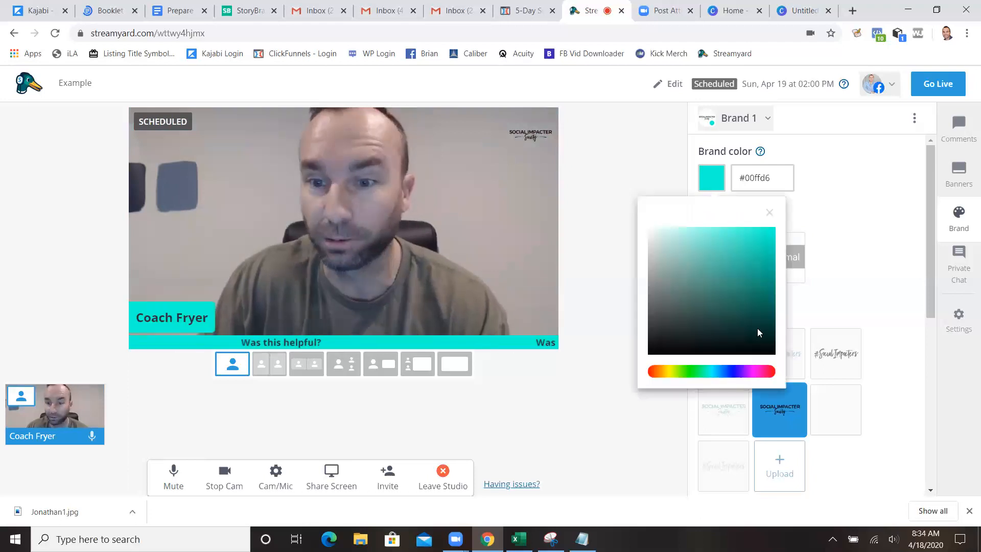
pyautogui.click(758, 371)
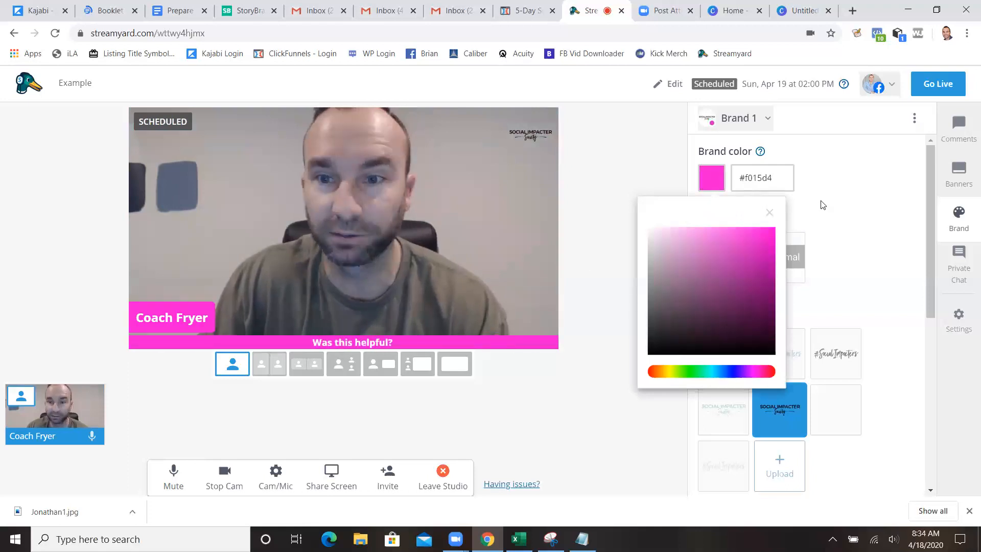
pyautogui.click(806, 191)
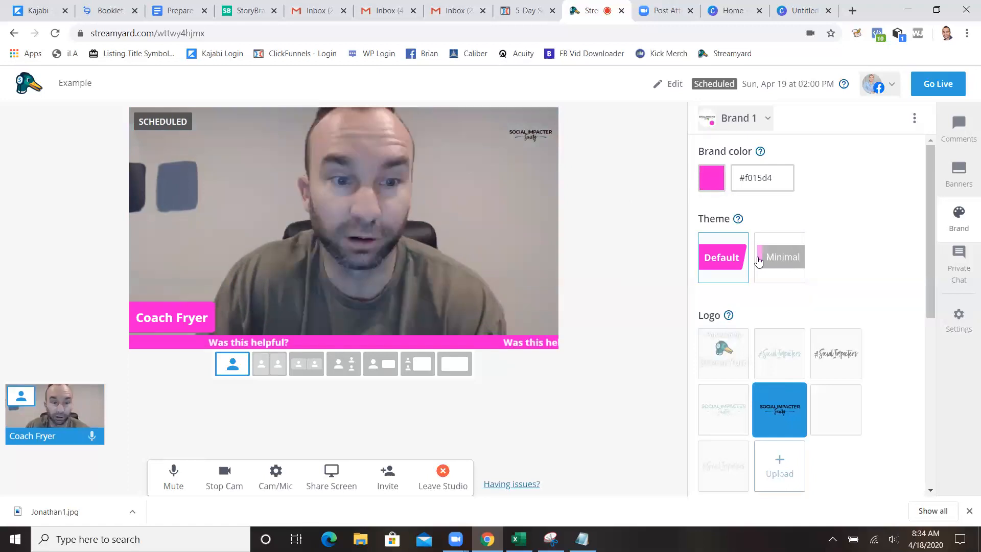
# Alternate the brand theme between Minimal and Default on the pink brand, leaving Minimal selected
pyautogui.click(765, 261)
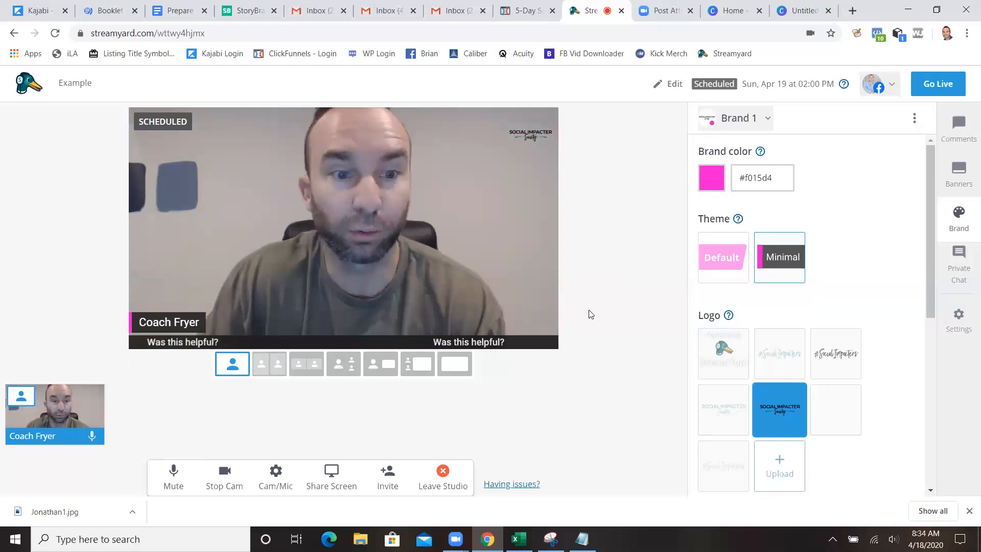
pyautogui.click(724, 262)
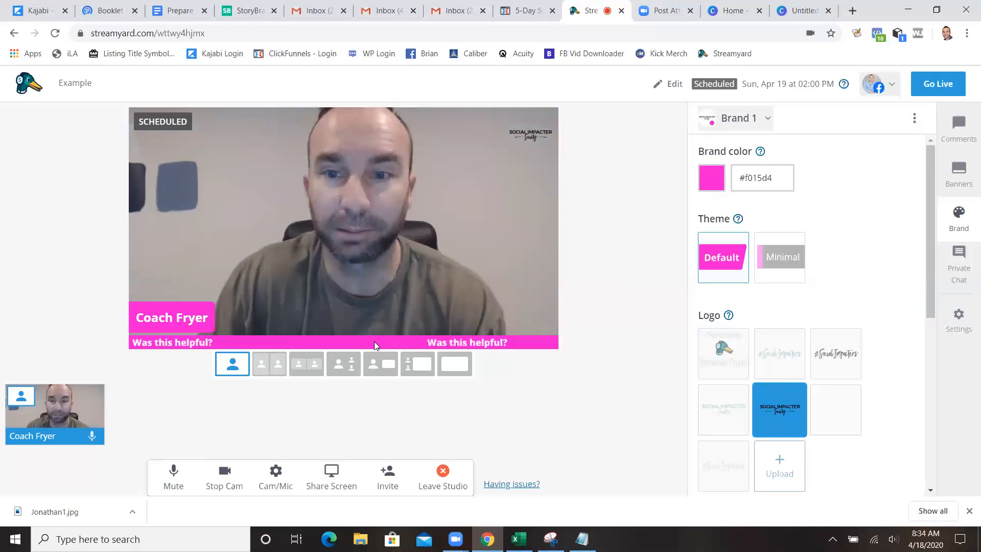
pyautogui.click(766, 264)
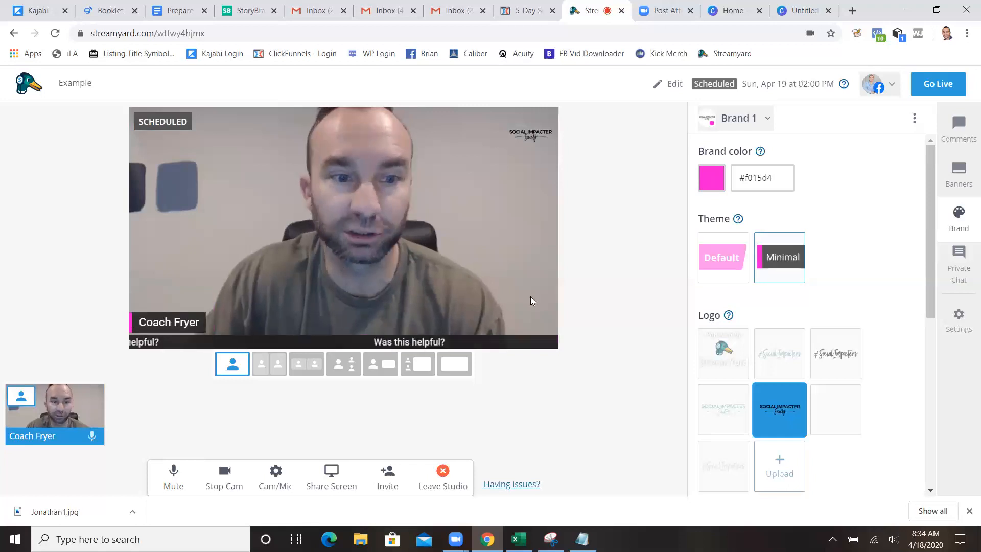
# Try the light #SocialImpacters logo on the stream and replace it with the black #SocialImpacters logo
pyautogui.scroll(-1, 797, 250)
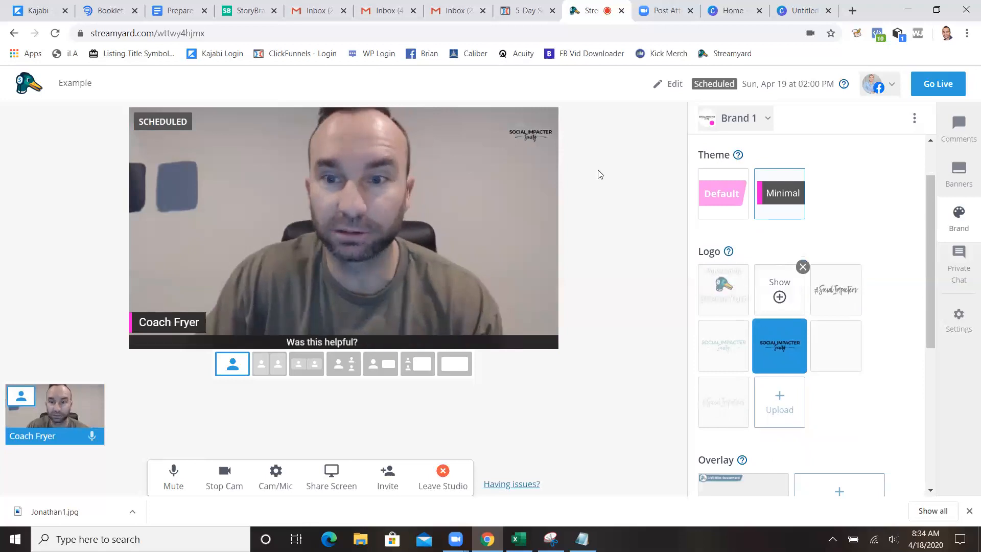
pyautogui.click(779, 284)
pyautogui.click(818, 296)
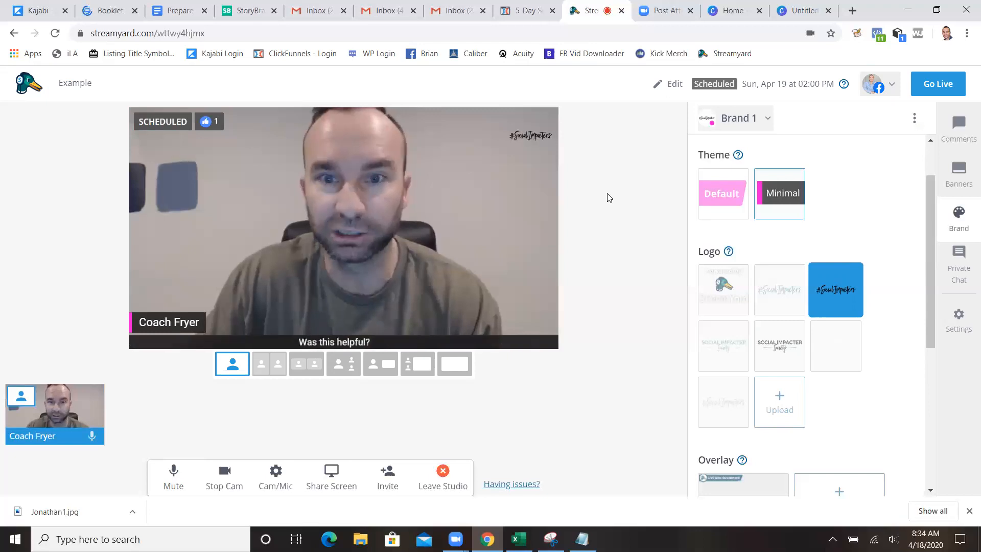
# Show the "LIVE With StreamYard" overlay on the stream and hide it again
pyautogui.scroll(-1, 763, 261)
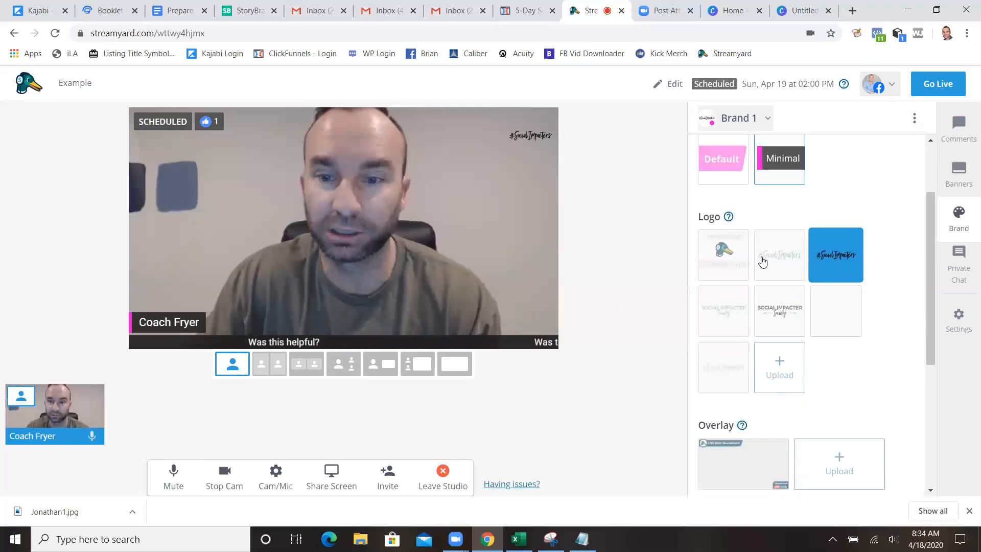
pyautogui.scroll(-2, 763, 262)
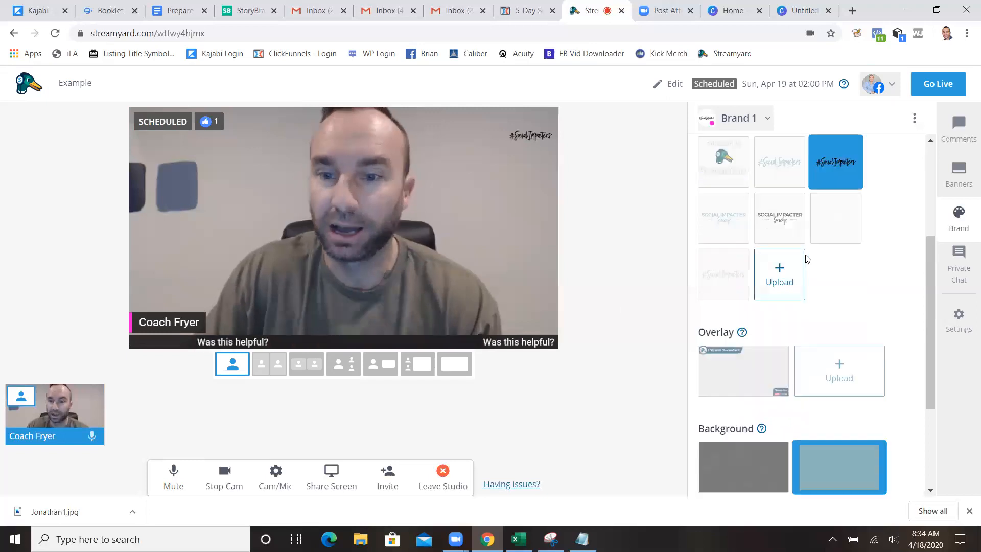
pyautogui.scroll(-3, 745, 252)
pyautogui.click(745, 250)
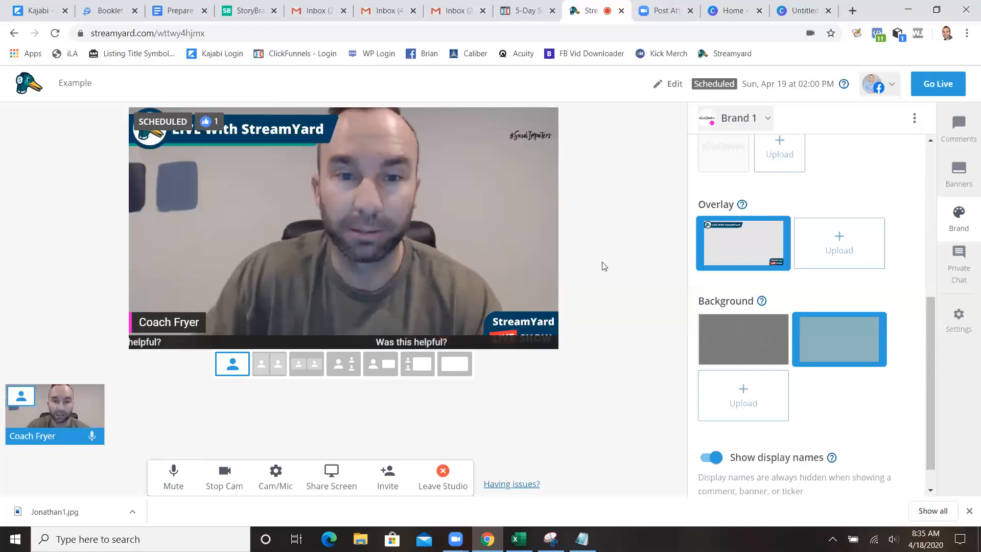
pyautogui.click(743, 248)
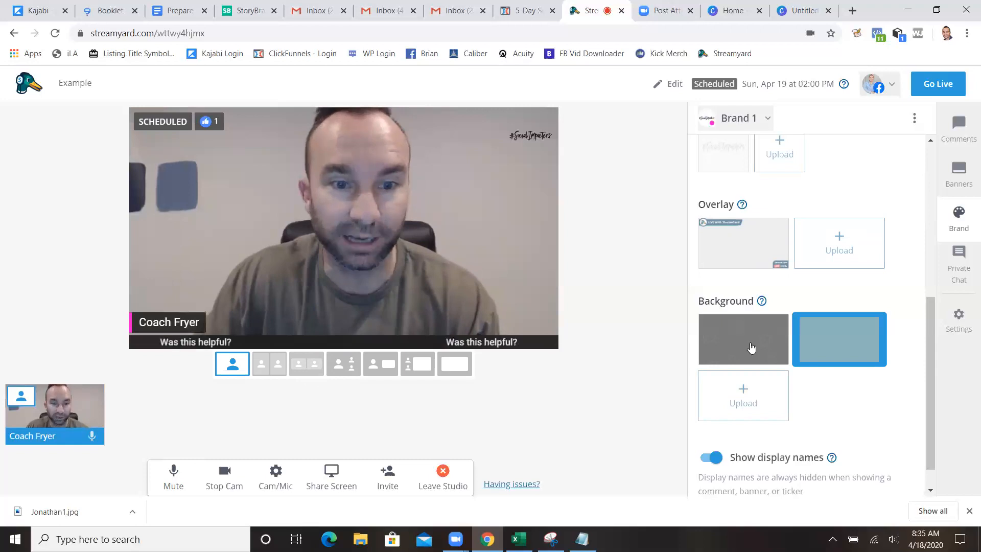
# Toggle the blue-green background off and on, and remove the host's camera from the stream
pyautogui.click(838, 342)
pyautogui.click(831, 338)
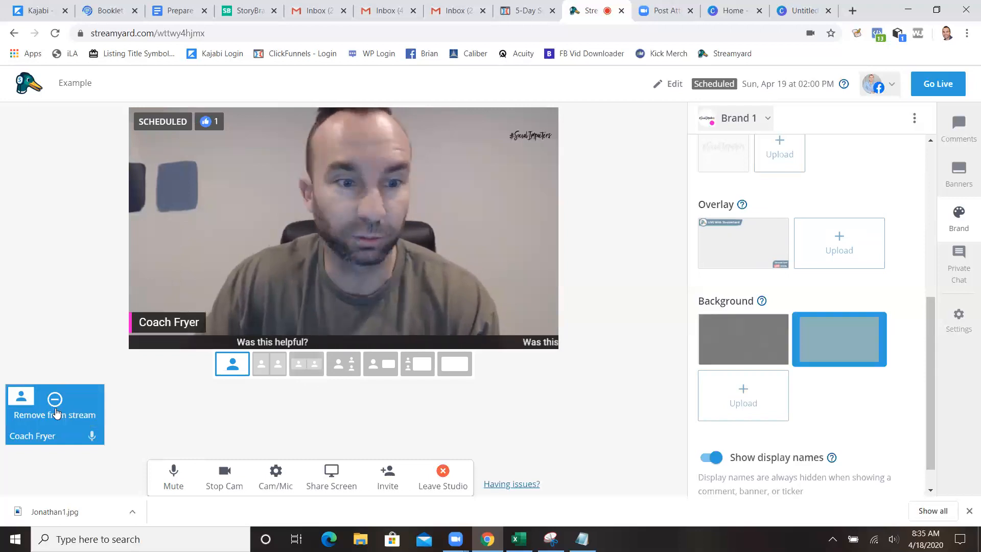
pyautogui.click(56, 413)
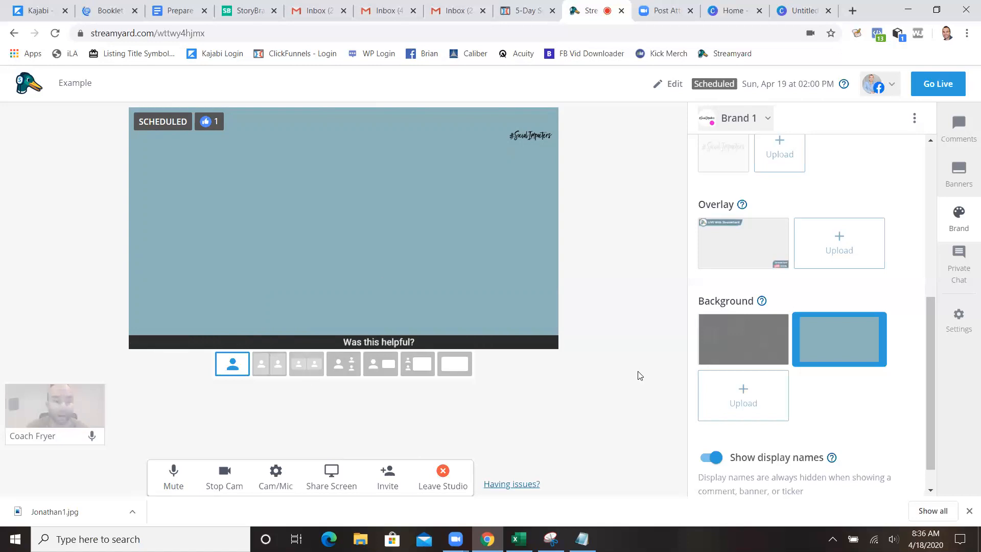
# Turn Show display names off and on twice, leaving it on, and remove the host's camera from the stream
pyautogui.scroll(-1, 734, 368)
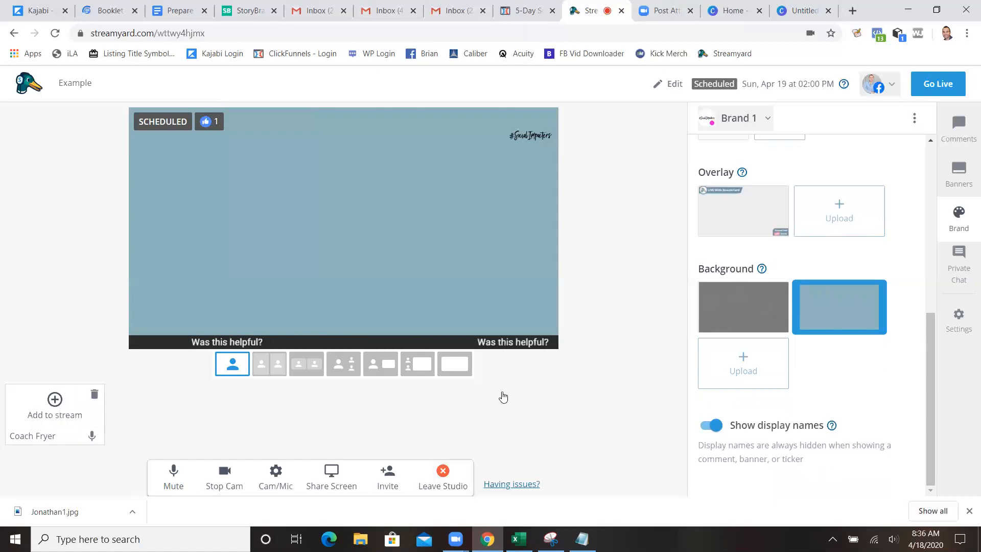
pyautogui.click(711, 426)
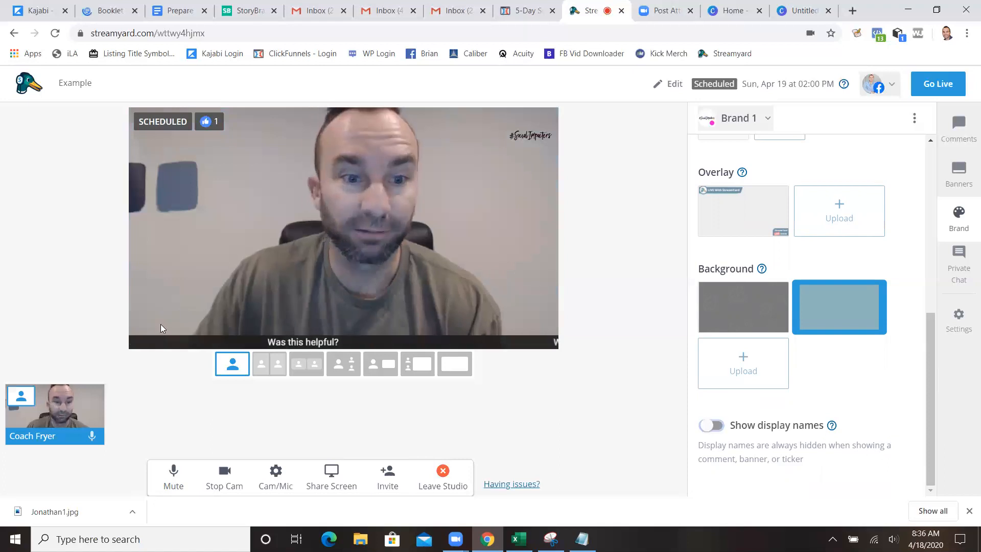
pyautogui.click(715, 427)
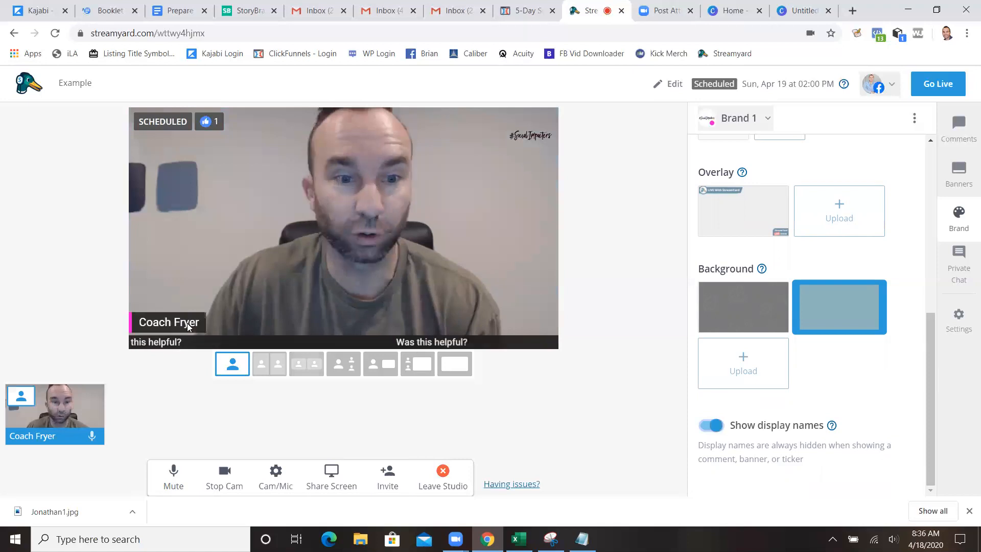
pyautogui.click(713, 427)
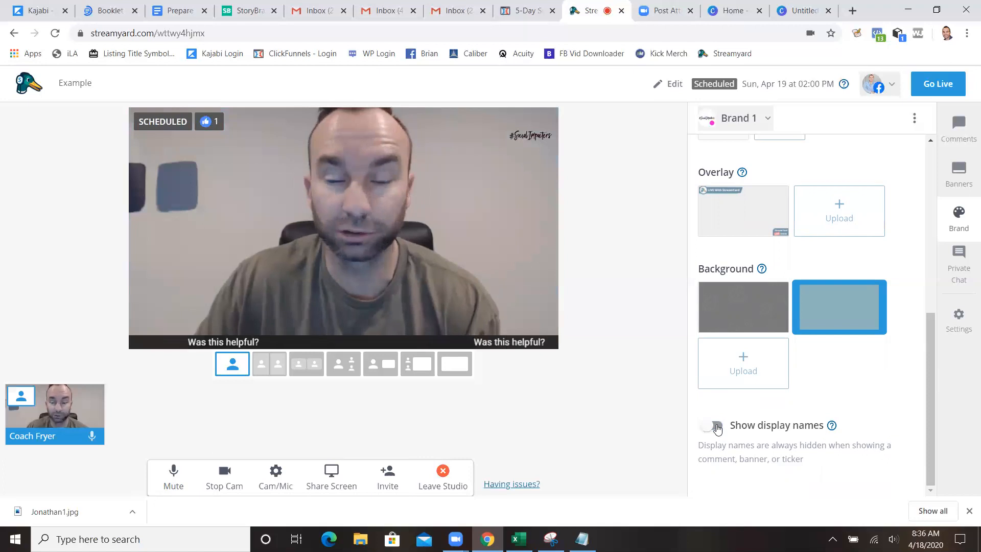
pyautogui.click(715, 427)
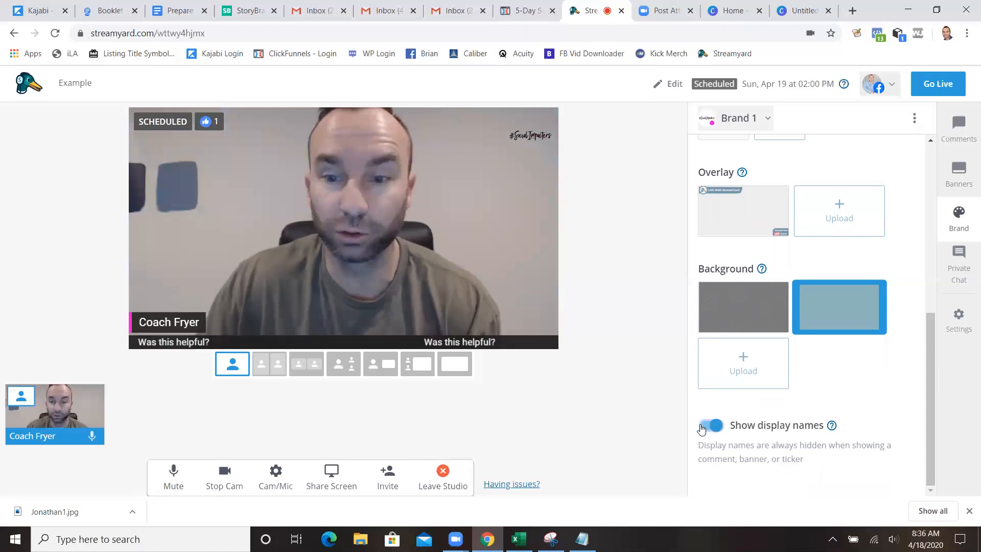
pyautogui.click(58, 408)
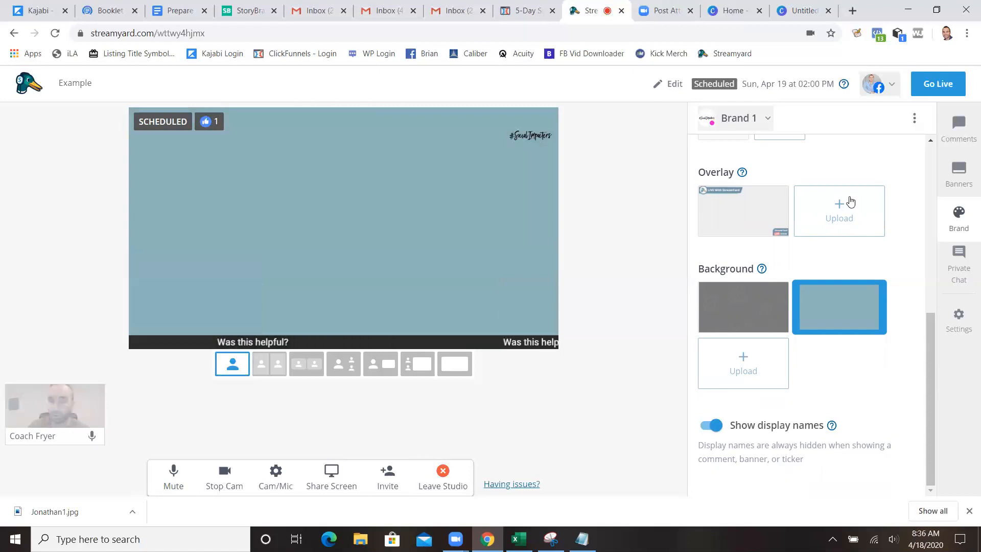
# Open the private chat with guests, look over the studio's General settings and close the settings
pyautogui.click(963, 265)
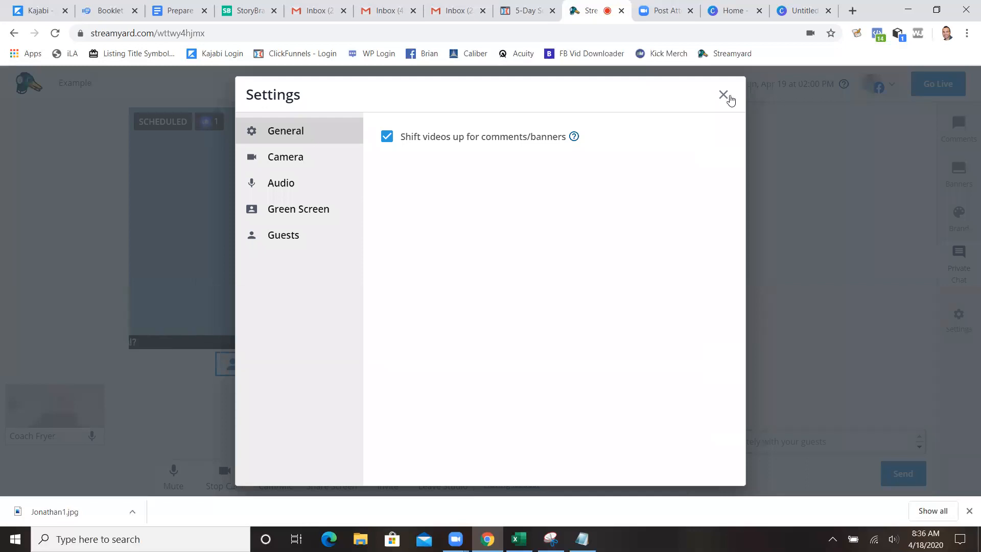
pyautogui.click(958, 327)
pyautogui.click(958, 327)
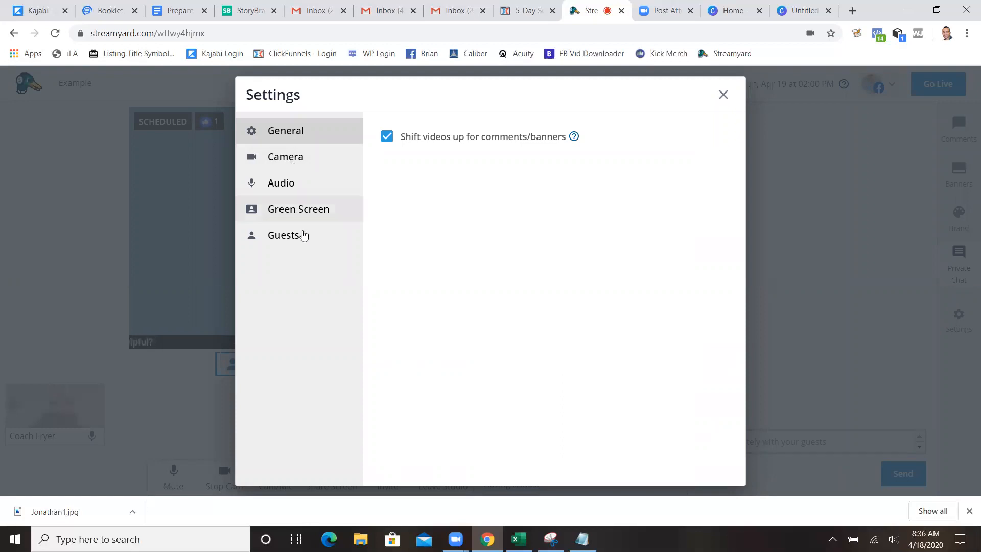
pyautogui.click(815, 186)
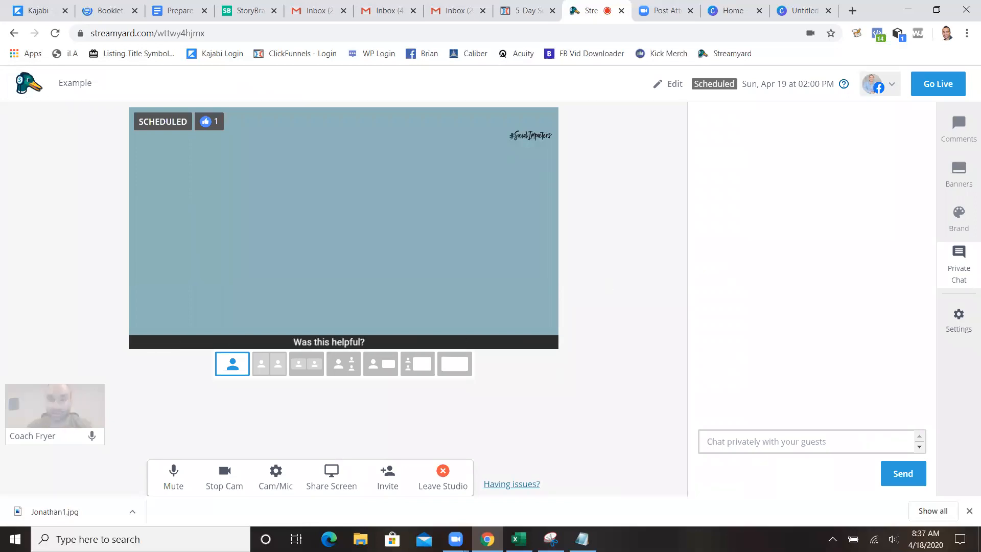
# Switch to Notepad, add the line "20-hrs every month for fREE" below the website address, and bring the minimized note back in front of the studio
pyautogui.hotkey('alt', 'Tab')
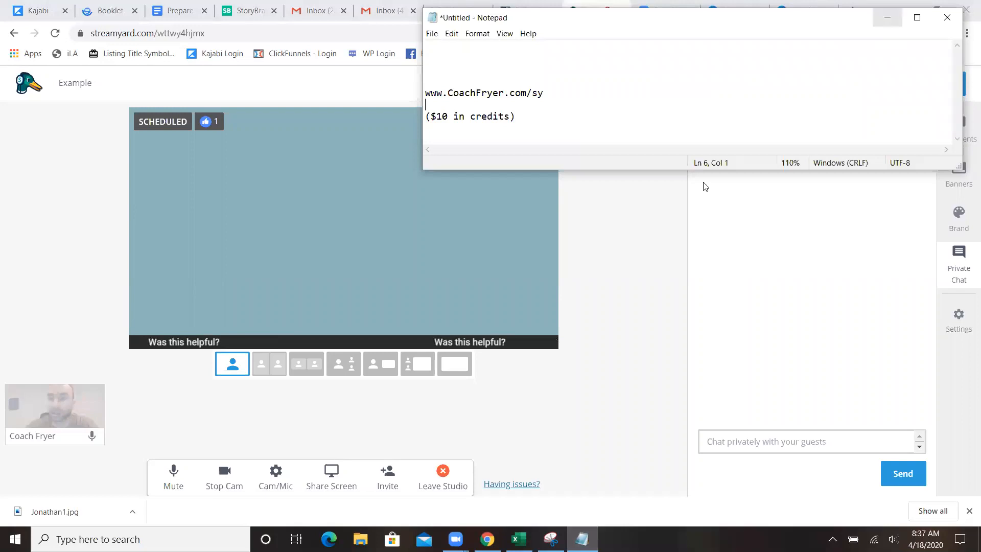
pyautogui.click(607, 238)
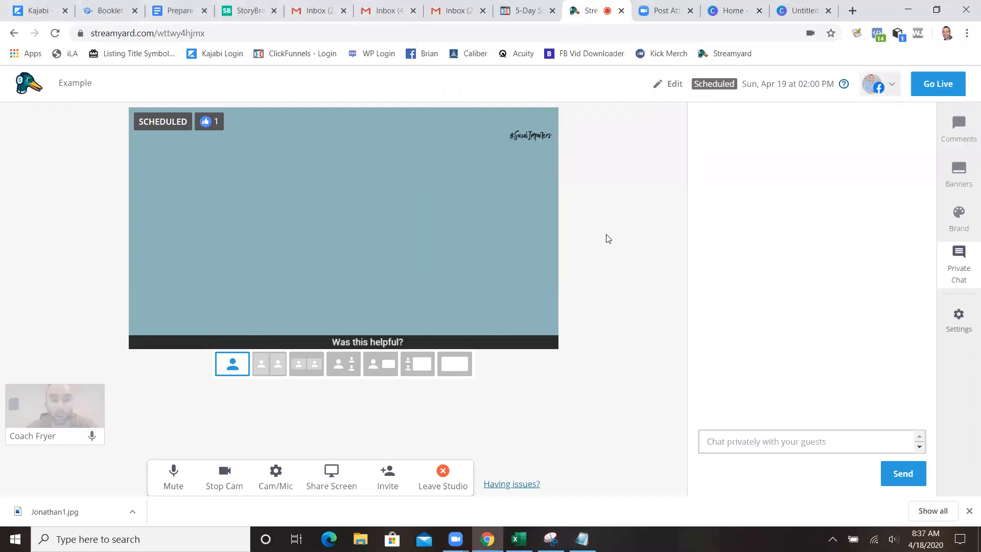
pyautogui.hotkey('alt', 'Tab')
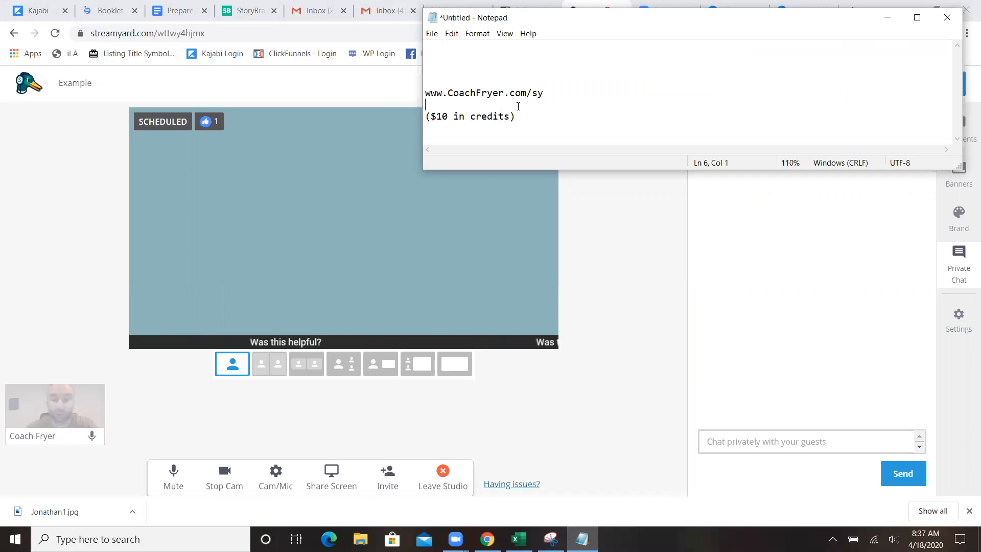
pyautogui.press('Return')
pyautogui.write('20-hr')
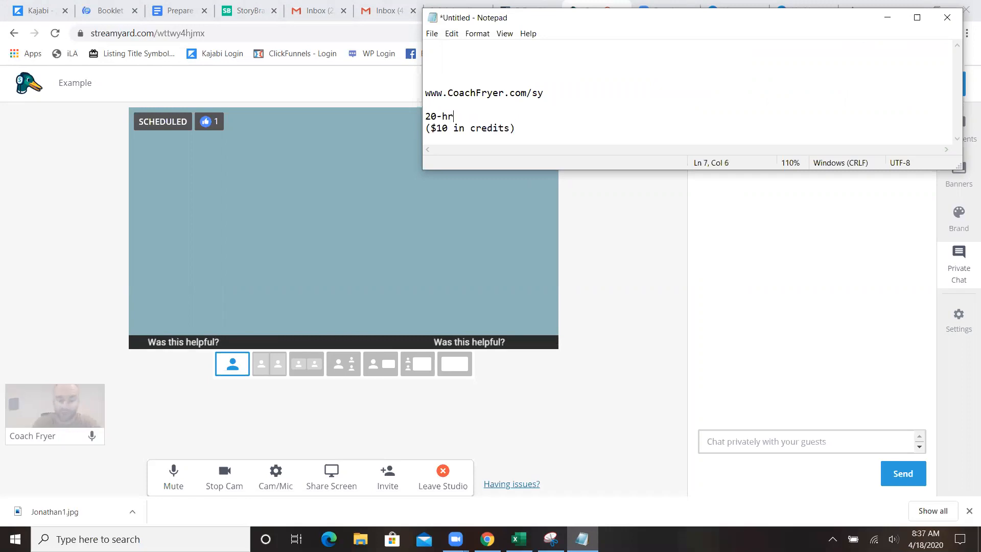
pyautogui.write('s every month for f')
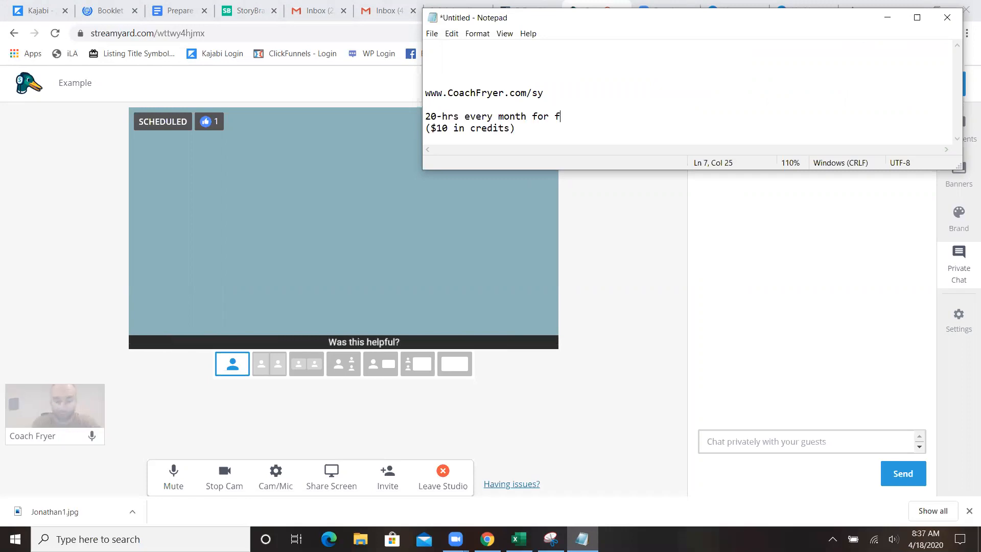
pyautogui.write('REE')
pyautogui.press('Return')
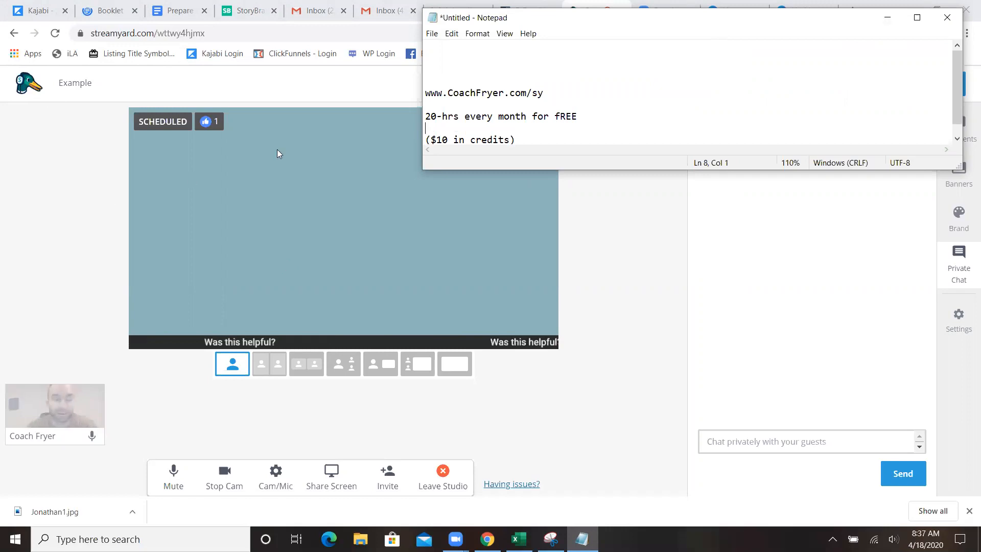
pyautogui.click(888, 18)
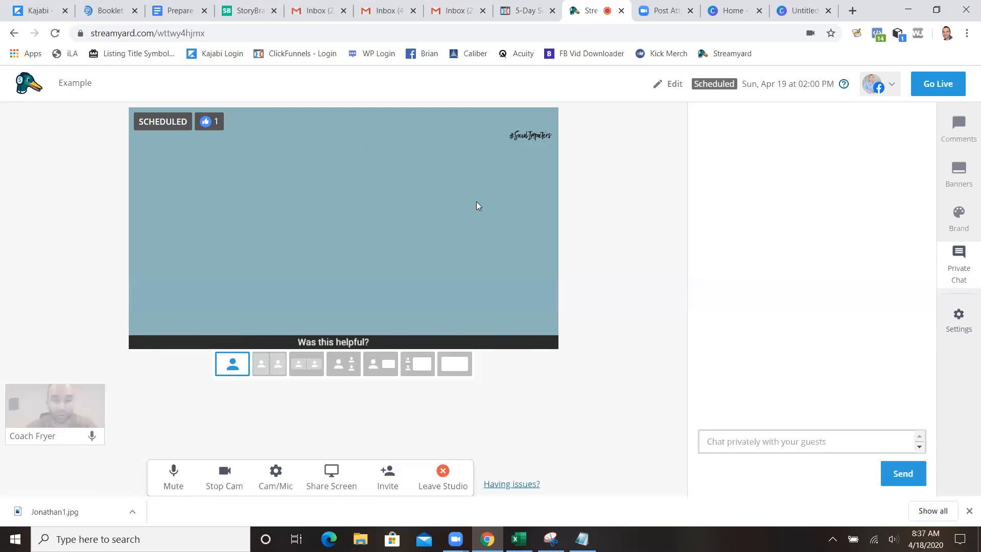
pyautogui.hotkey('alt', 'Tab')
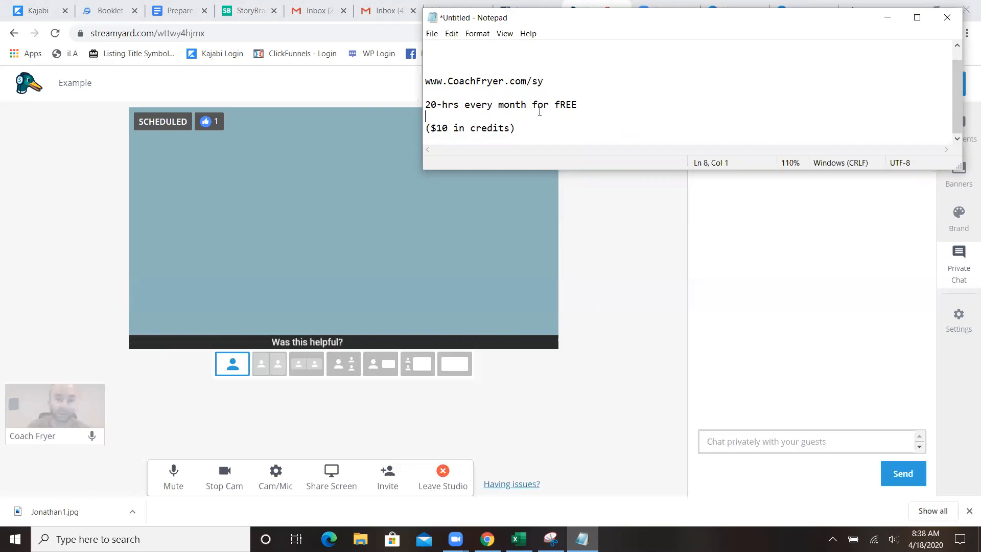
# Highlight the "($10 in credits)" line, the website address and the "20-hrs every month for fREE" line one after another, and return to the StreamYard studio
pyautogui.moveTo(516, 130); pyautogui.dragTo(423, 129)
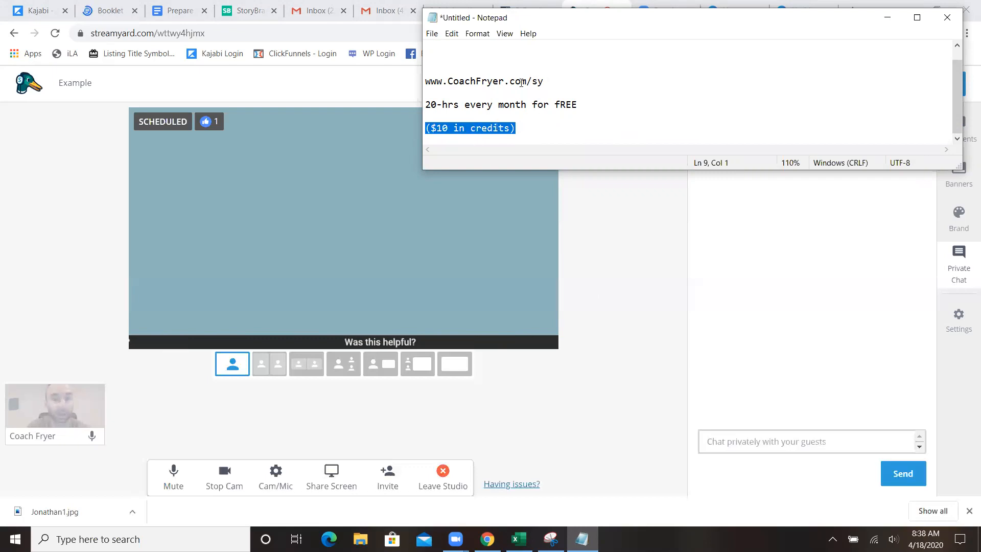
pyautogui.doubleClick(495, 83)
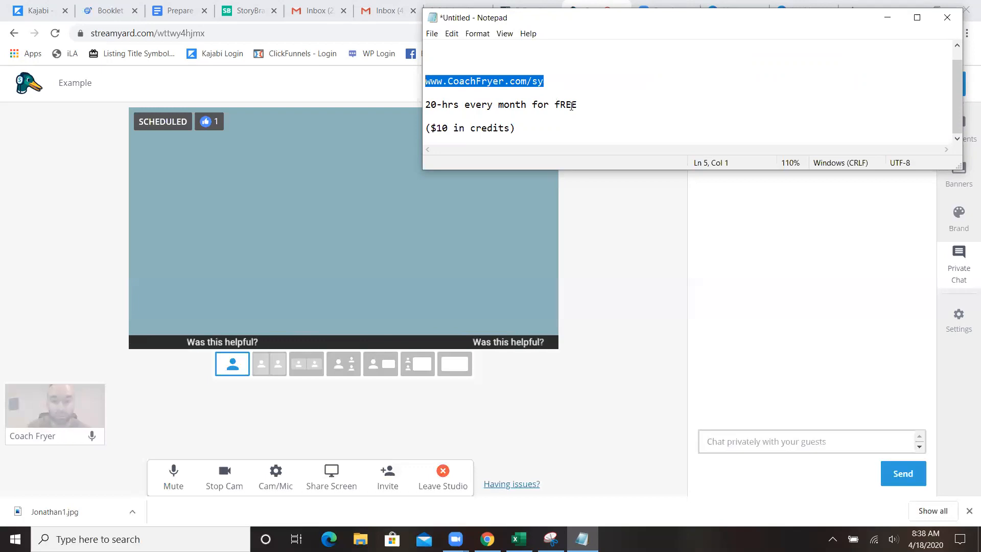
pyautogui.moveTo(579, 105); pyautogui.dragTo(427, 106)
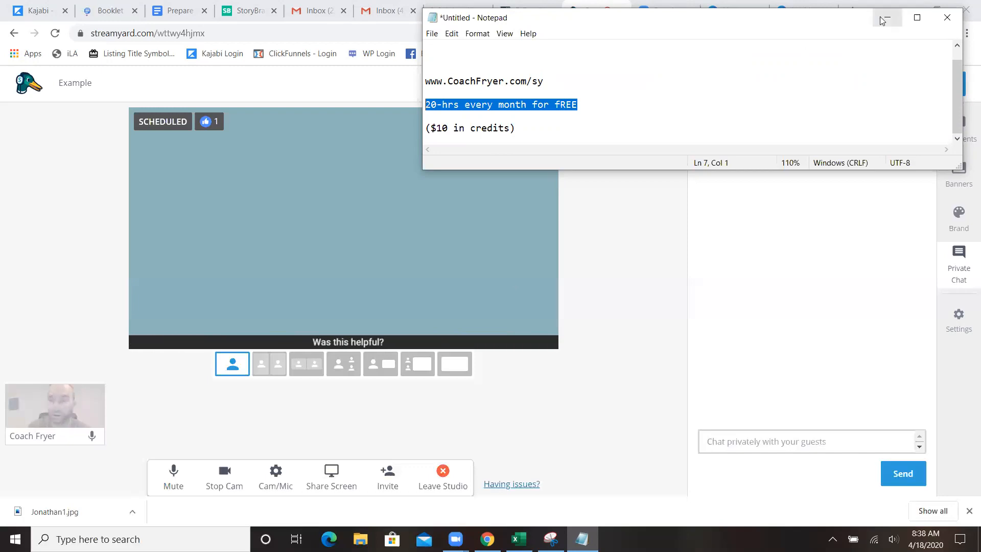
pyautogui.click(602, 266)
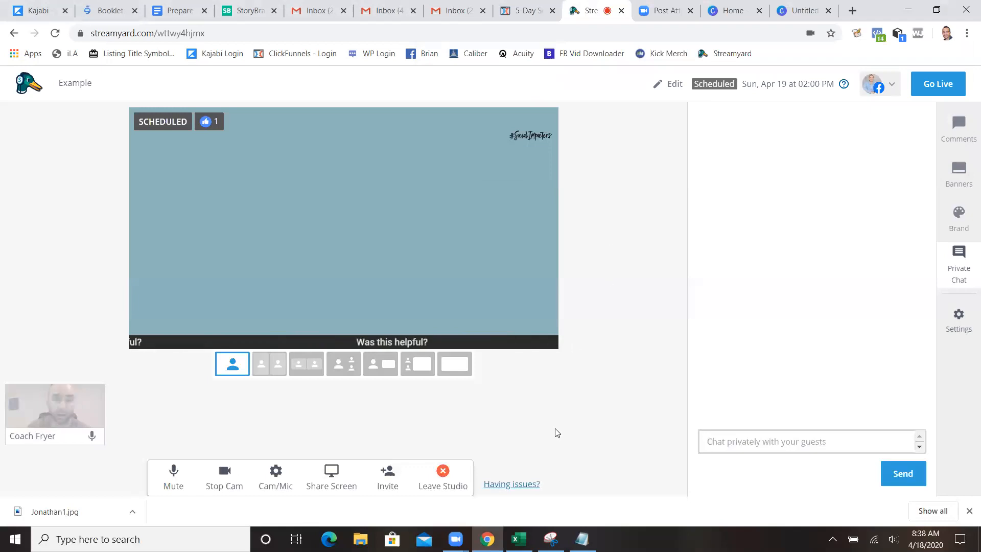
# Switch back to the Notepad note, highlight the website address and the "($10 in credits)" line, clear the selection and return to the studio
pyautogui.hotkey('alt', 'Tab')
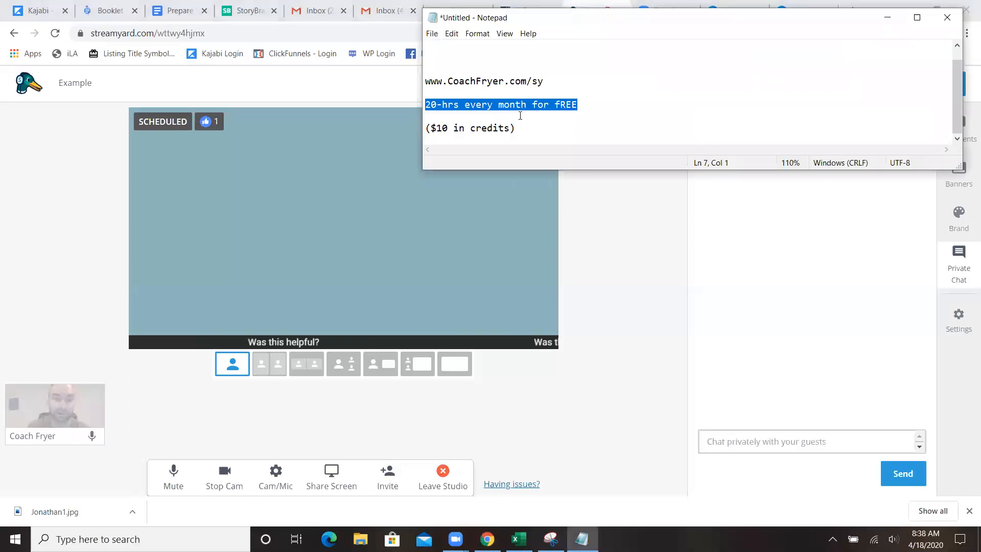
pyautogui.click(428, 91)
pyautogui.hotkey('shift', 'Up')
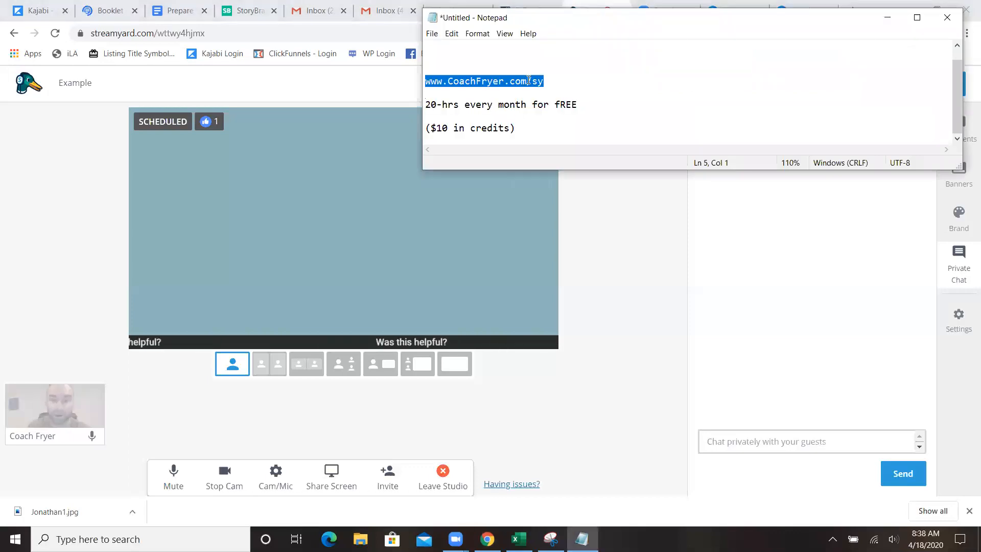
pyautogui.moveTo(516, 128); pyautogui.dragTo(425, 130)
pyautogui.click(531, 125)
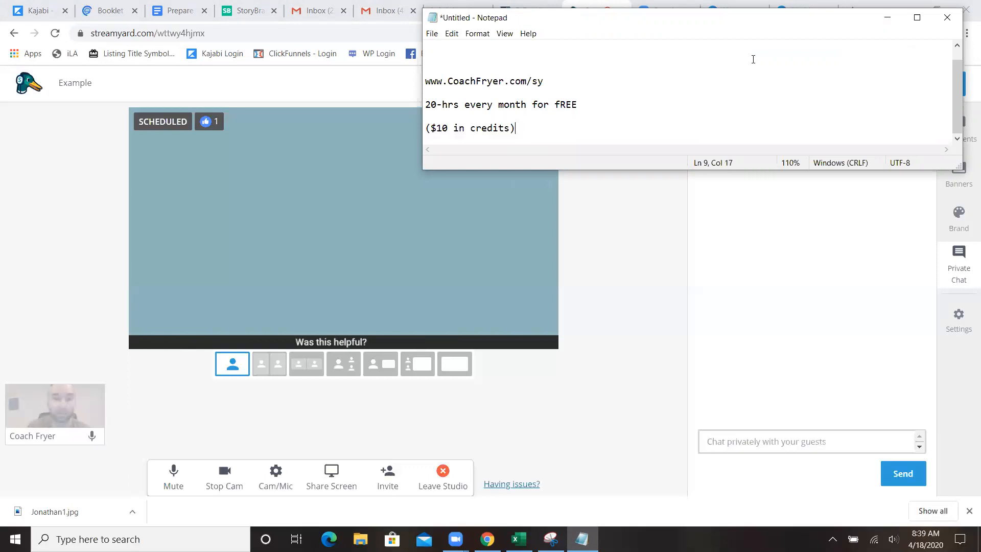
pyautogui.click(726, 469)
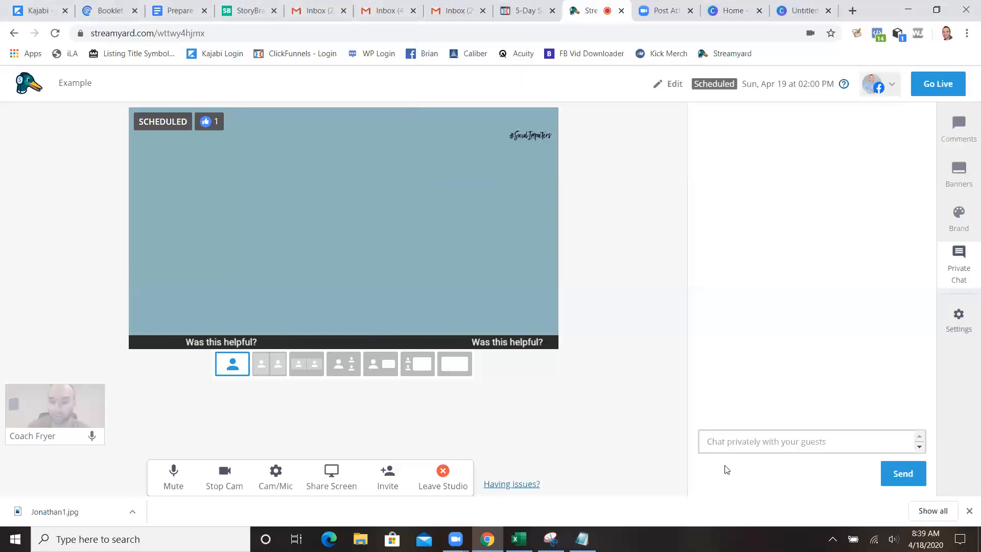